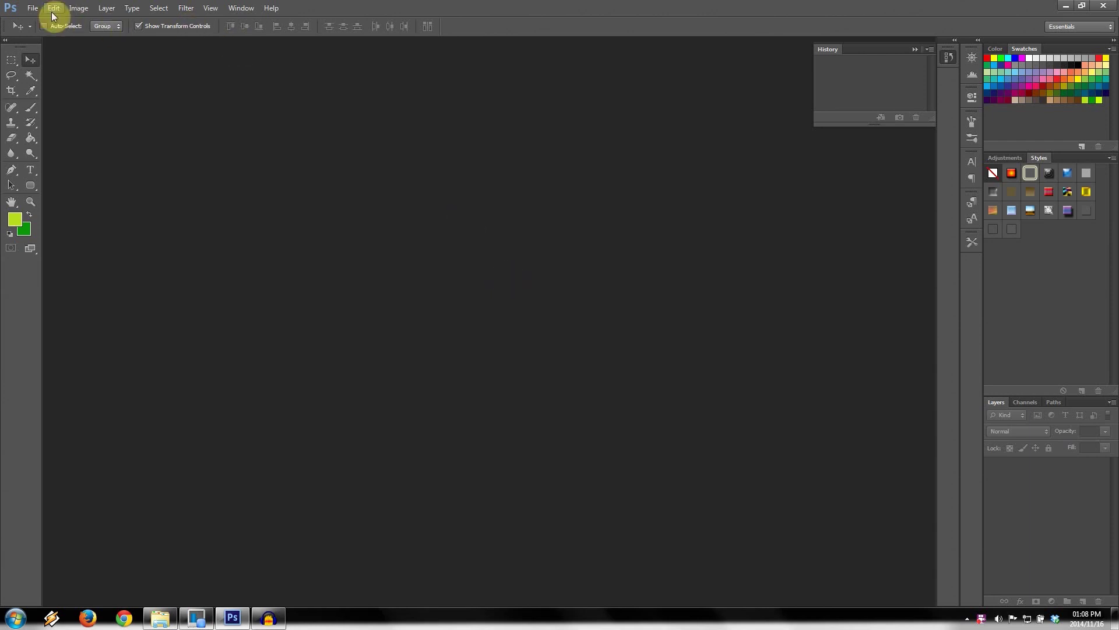
# Step: Create a new 1280 × 720 px document at 100 ppi with a transparent background
pyautogui.click(32, 9)
pyautogui.click(35, 24)
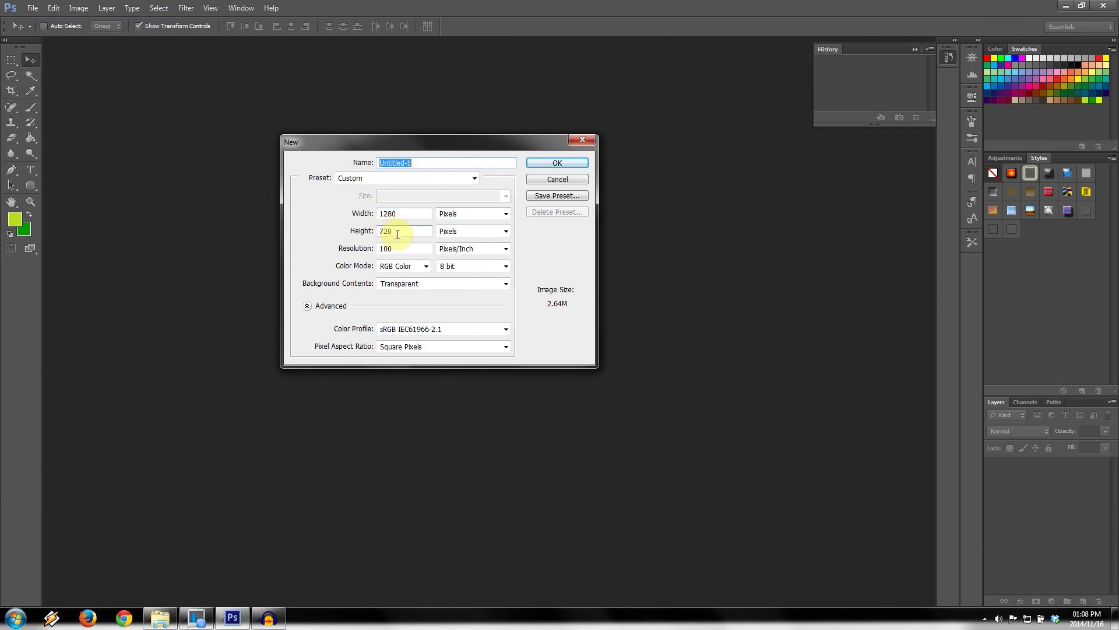
pyautogui.moveTo(396, 234); pyautogui.dragTo(366, 214)
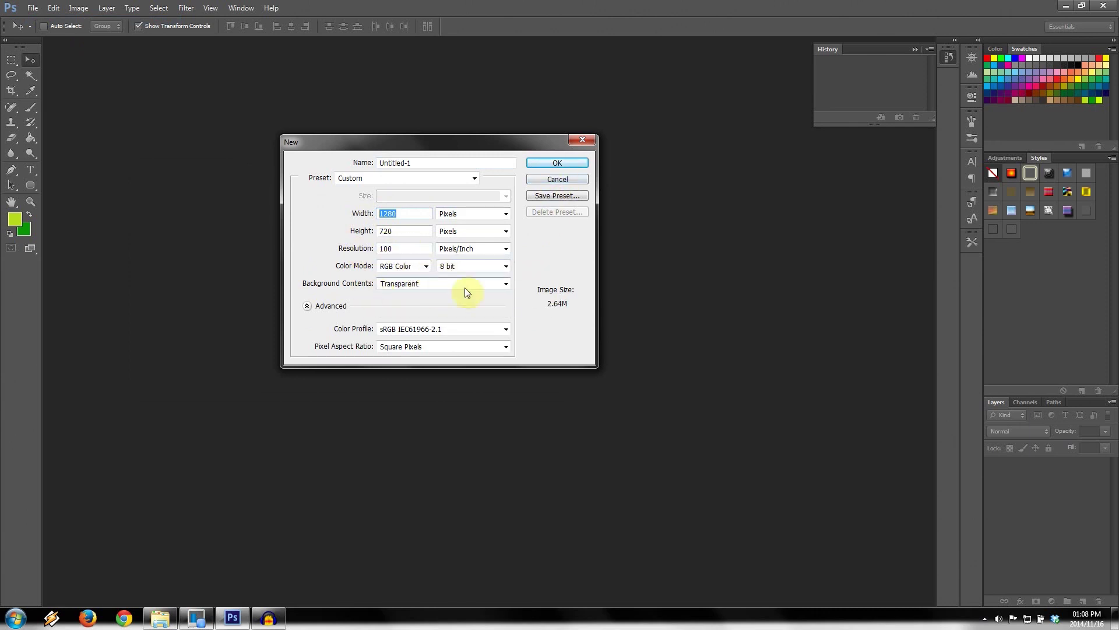
pyautogui.click(401, 286)
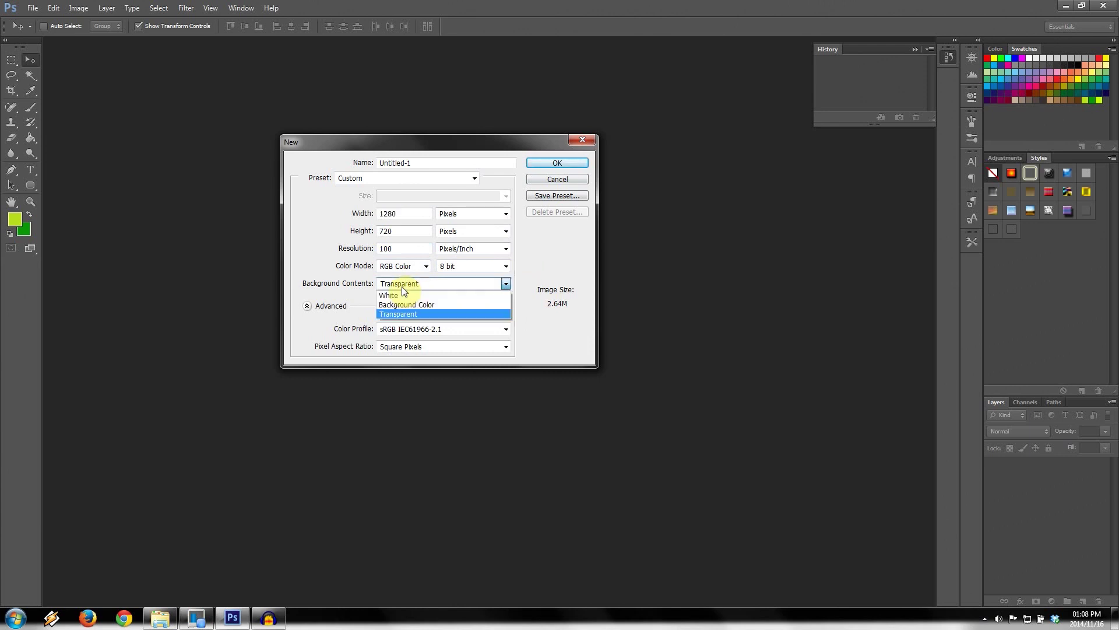
pyautogui.click(381, 291)
pyautogui.click(584, 164)
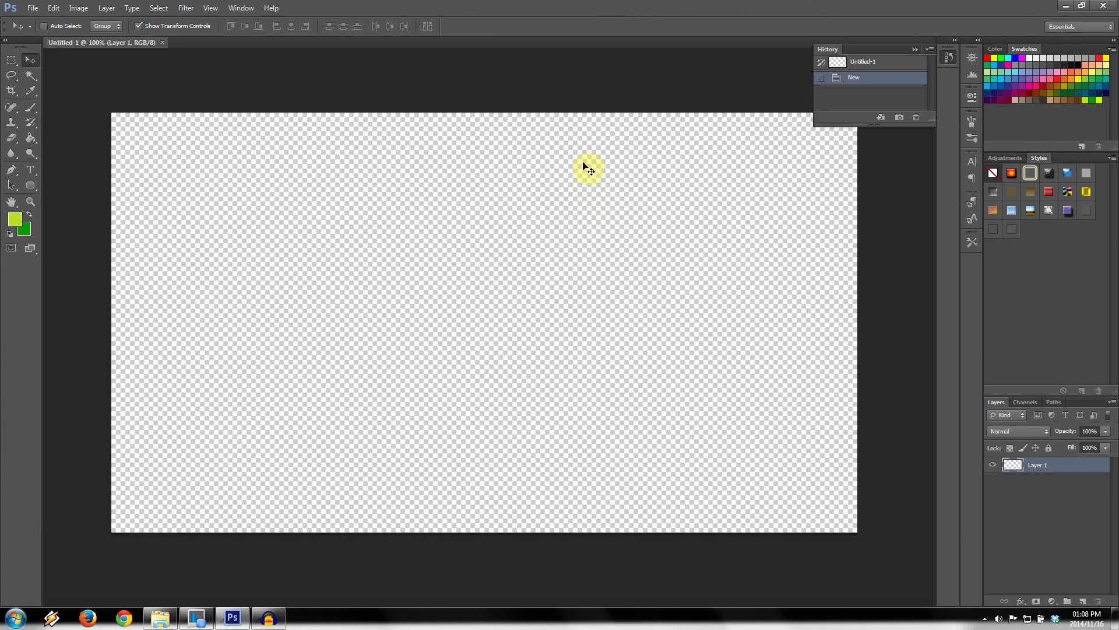
# Step: Switch to Full Screen Mode With Menu Bar and show the Character panel (LilyUPC Regular, 122 pt)
pyautogui.click(247, 8)
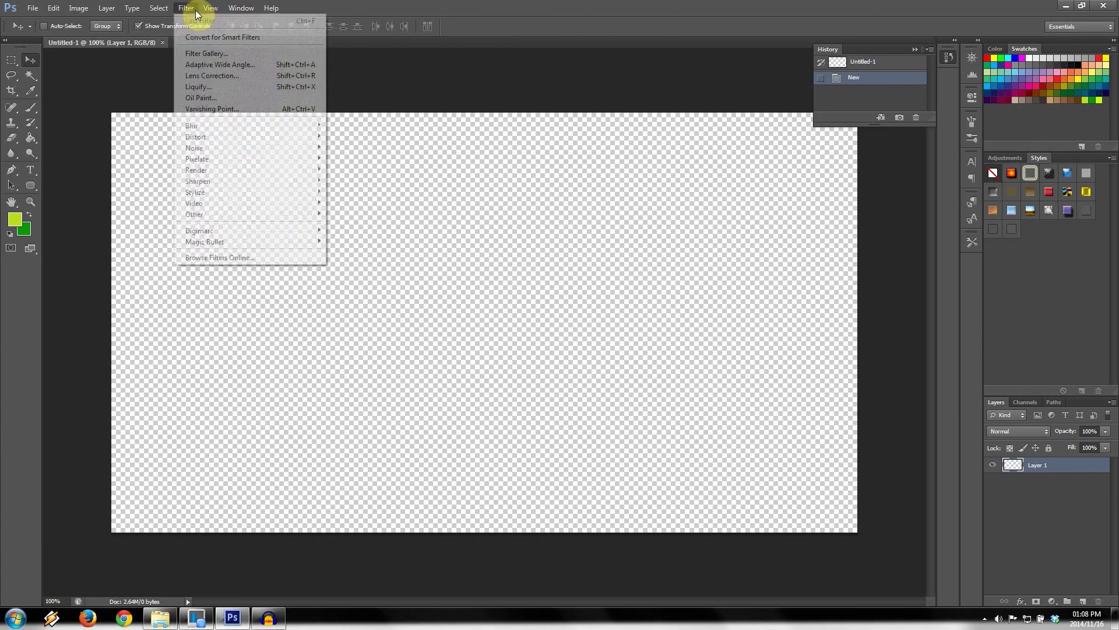
pyautogui.moveTo(235, 154)
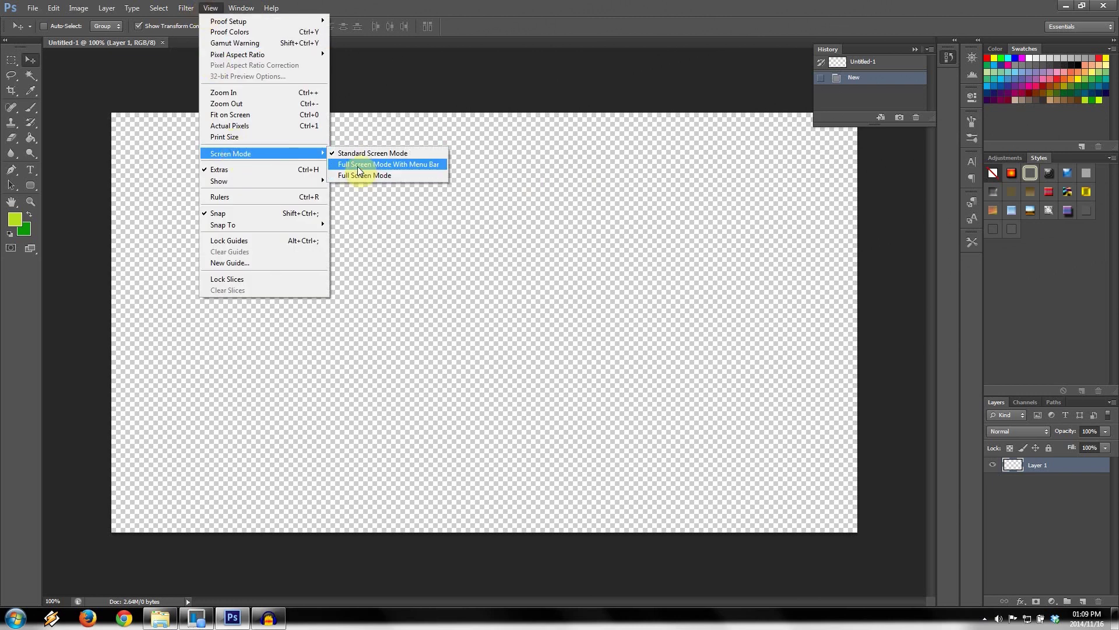
pyautogui.click(363, 164)
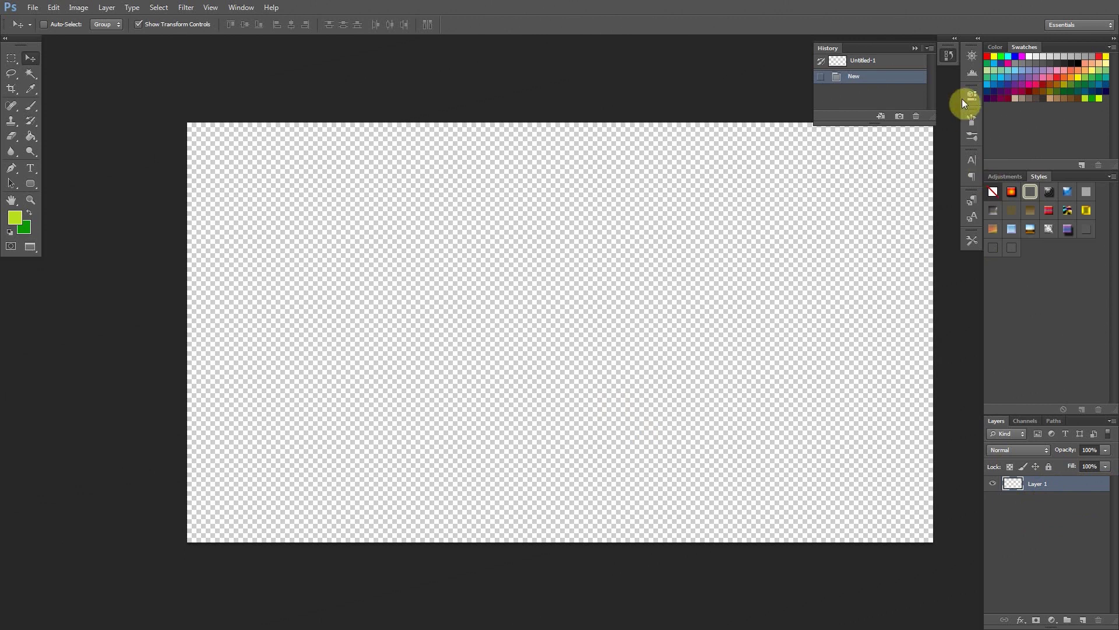
pyautogui.click(971, 161)
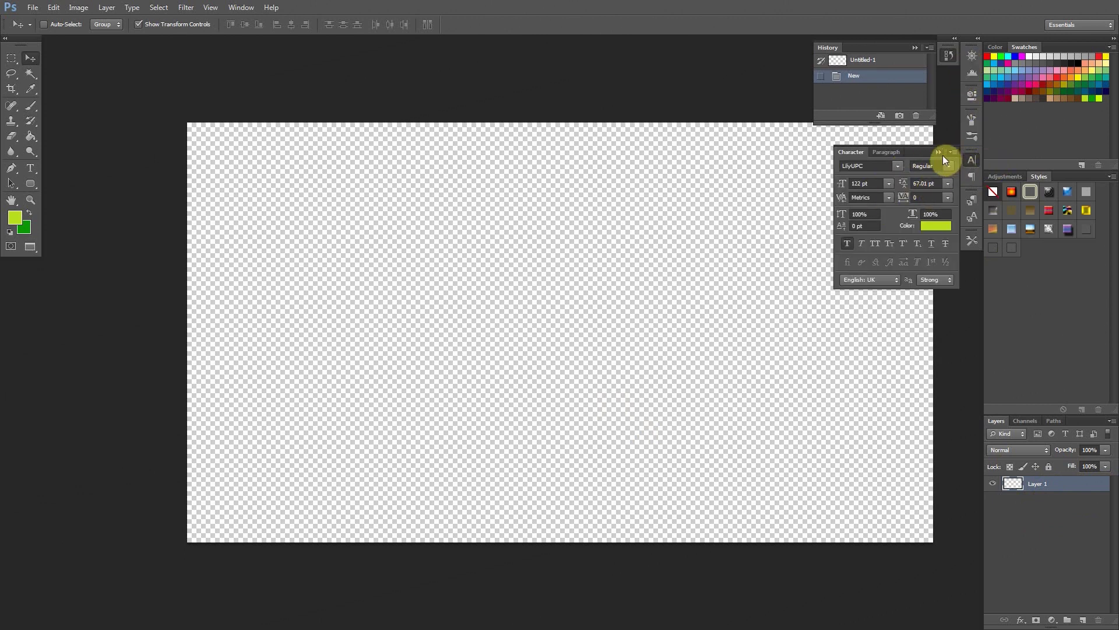
# Step: Choose the Rounded Rectangle Tool and draw two lime rectangles with the 20 px radius
pyautogui.click(943, 155)
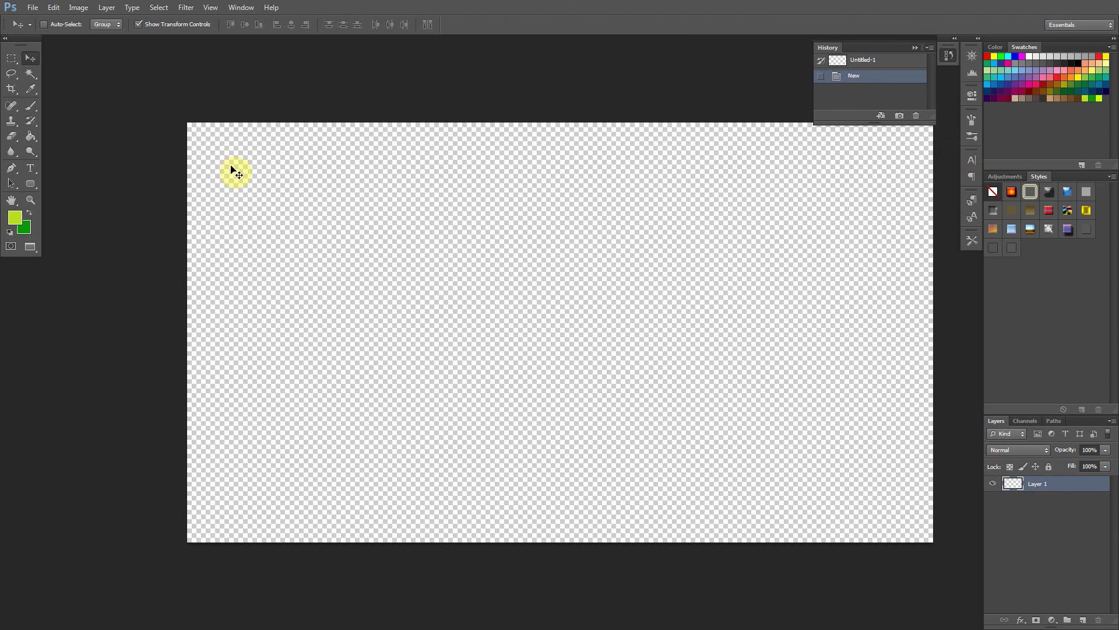
pyautogui.click(29, 184)
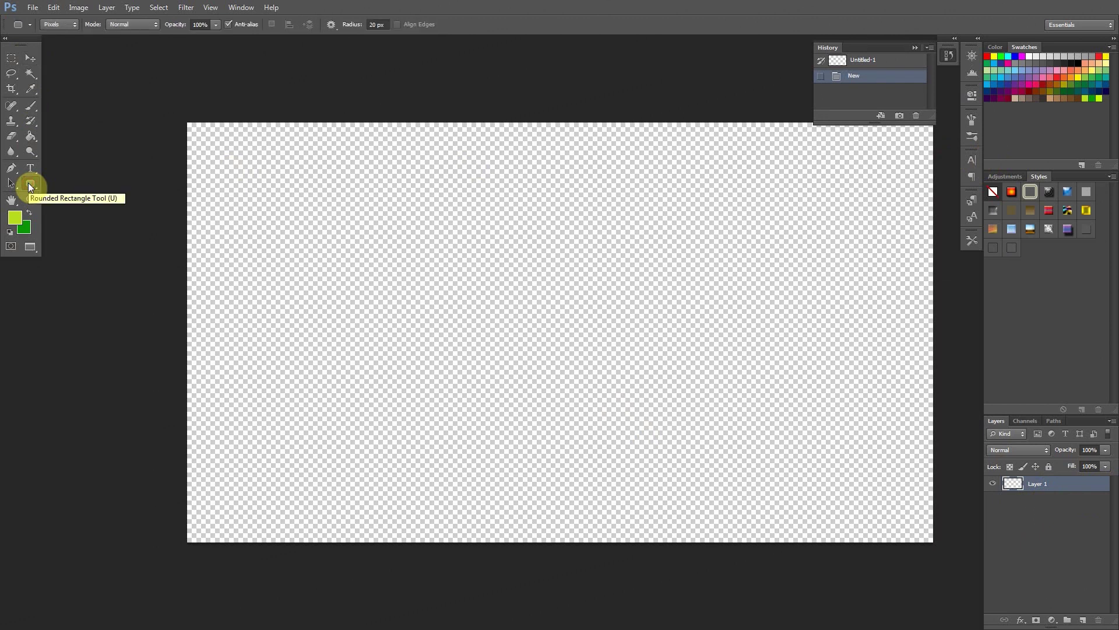
pyautogui.rightClick(28, 183)
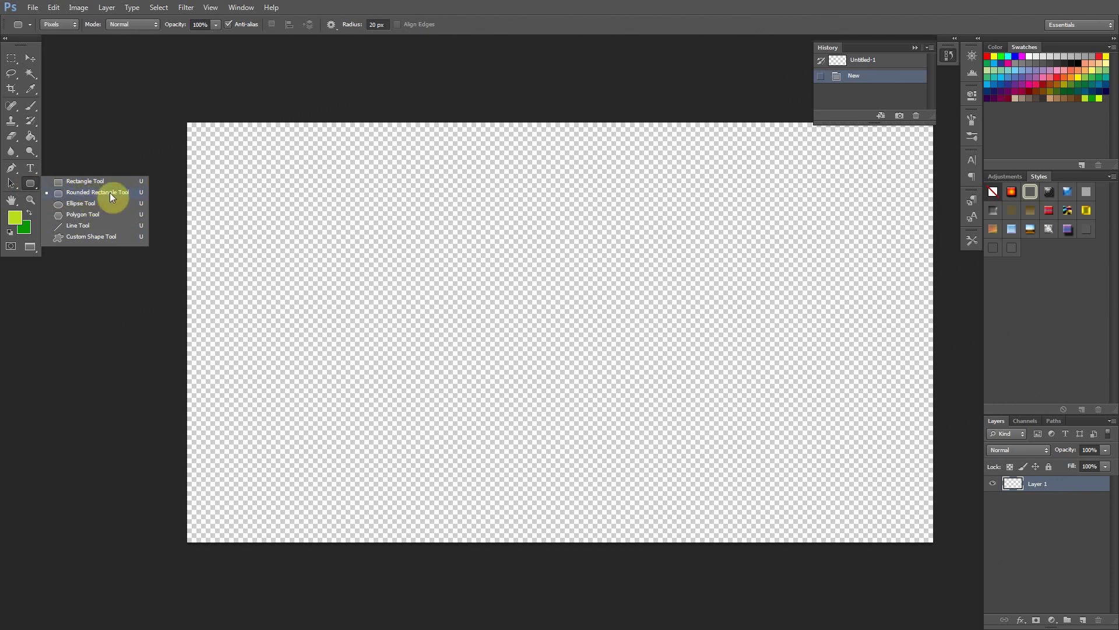
pyautogui.click(63, 192)
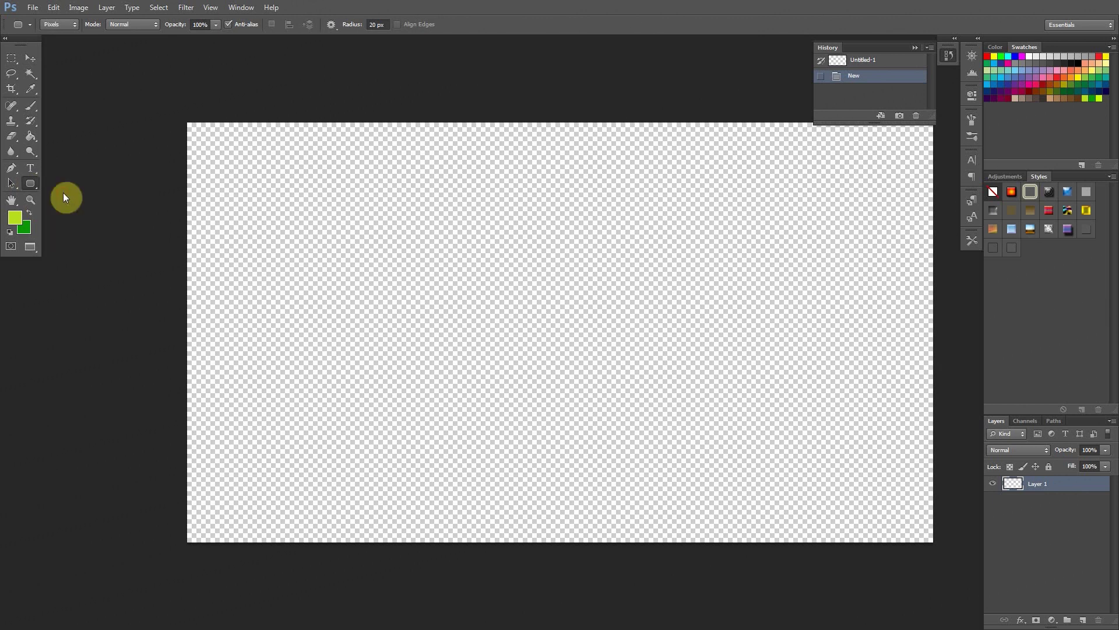
pyautogui.moveTo(344, 258); pyautogui.dragTo(631, 372)
pyautogui.moveTo(407, 209); pyautogui.dragTo(481, 292)
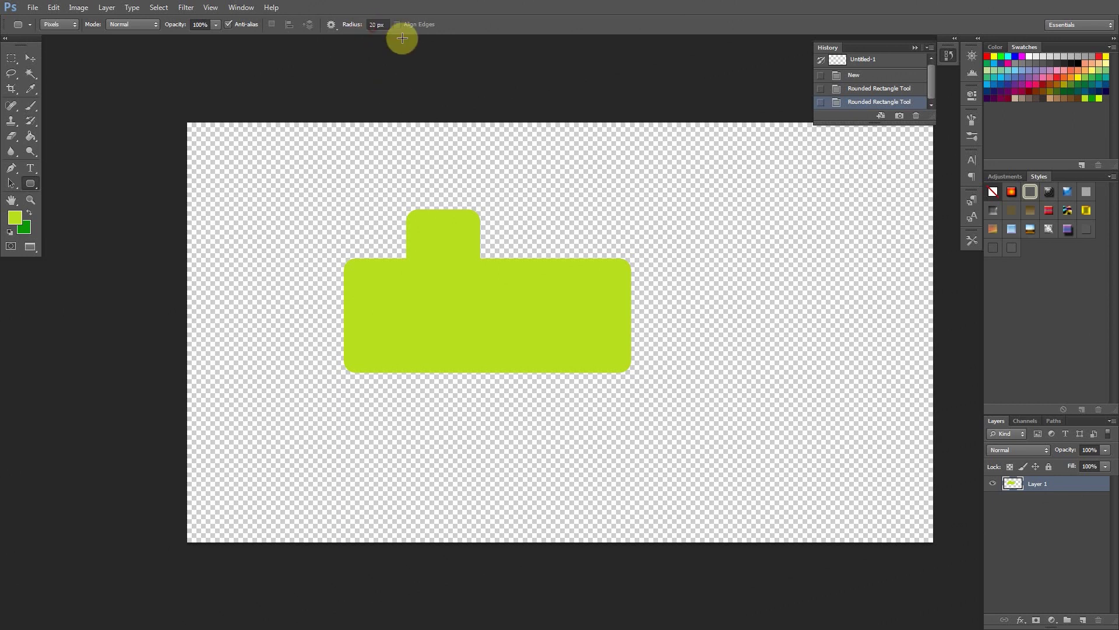
# Step: Set the corner radius to 100 px and draw a large rectangle on the right
pyautogui.click(373, 25)
pyautogui.press('BackSpace')
pyautogui.press('BackSpace')
pyautogui.write('100')
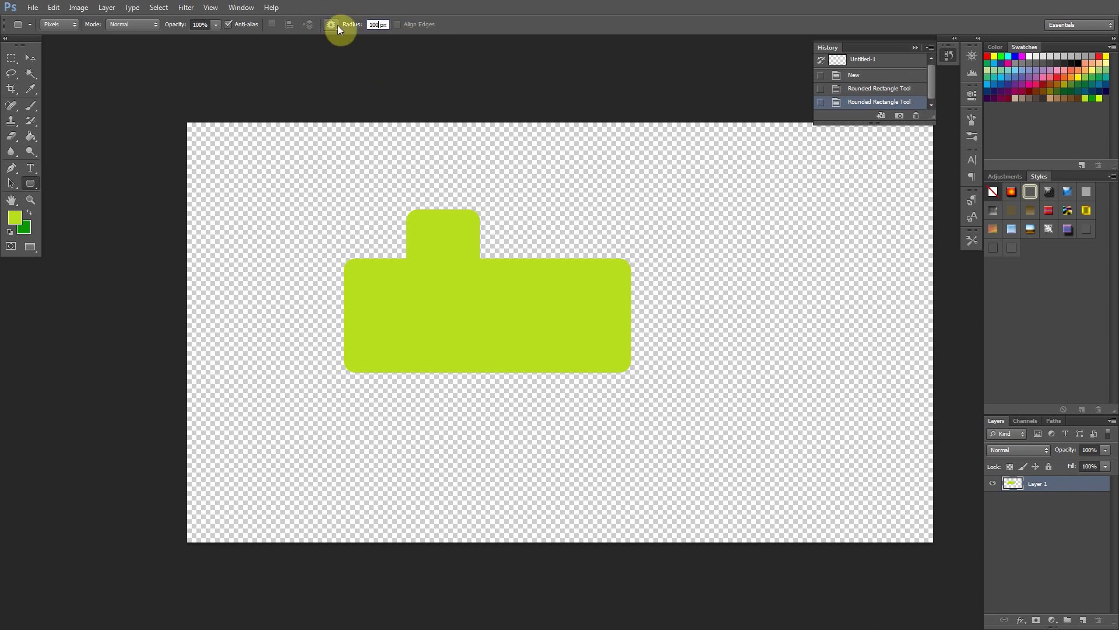
pyautogui.moveTo(686, 208); pyautogui.dragTo(873, 345)
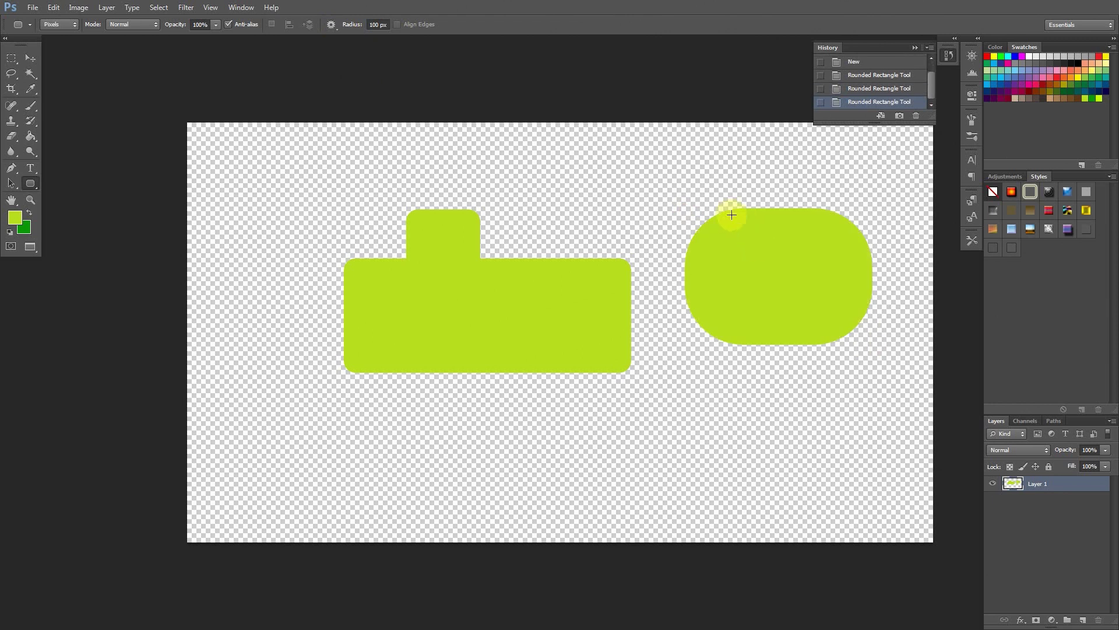
# Step: Set the corner radius to 5 px and draw two more rectangles, top and bottom
pyautogui.doubleClick(375, 24)
pyautogui.write('5')
pyautogui.moveTo(537, 168); pyautogui.dragTo(591, 193)
pyautogui.moveTo(444, 418); pyautogui.dragTo(708, 523)
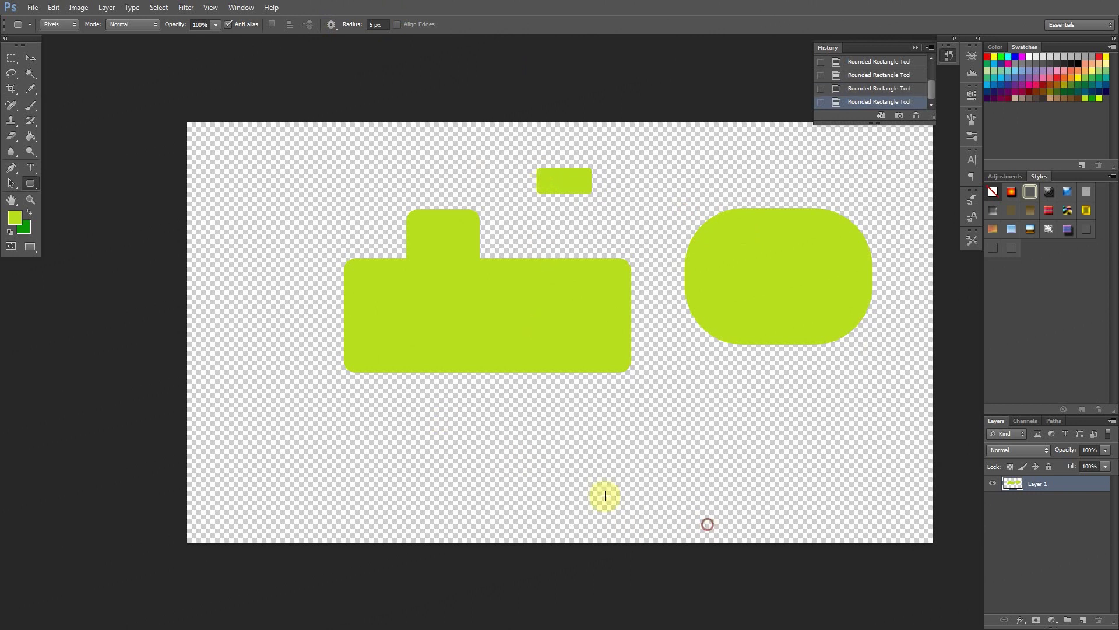
# Step: Delete all the test rounded rectangles from the canvas and deselect
pyautogui.click(11, 58)
pyautogui.moveTo(202, 124); pyautogui.dragTo(887, 582)
pyautogui.press('Delete')
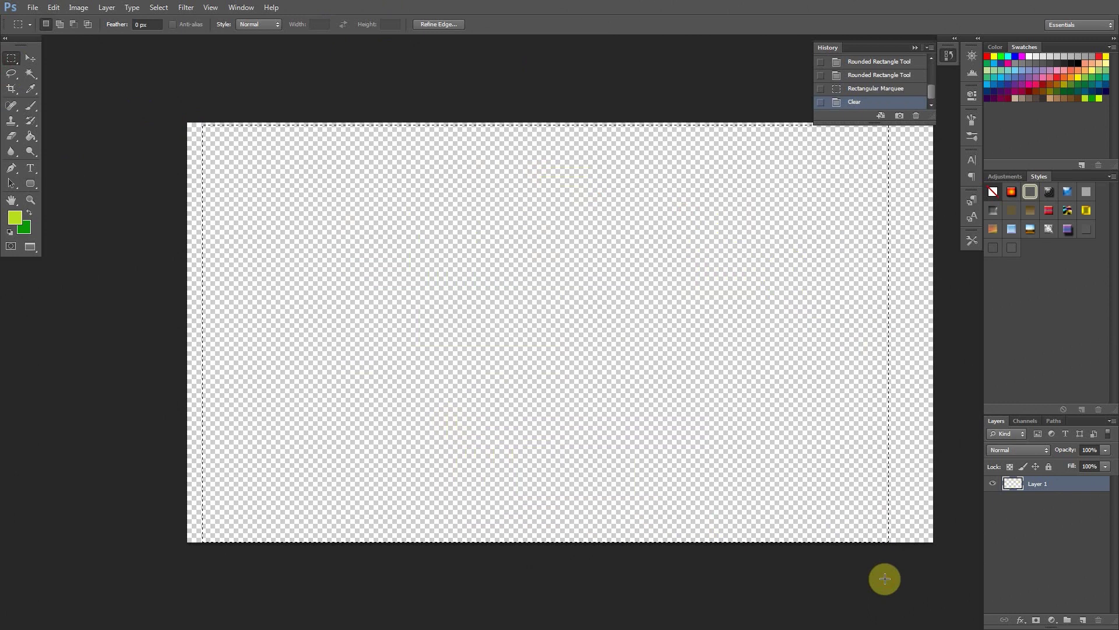
pyautogui.click(381, 236)
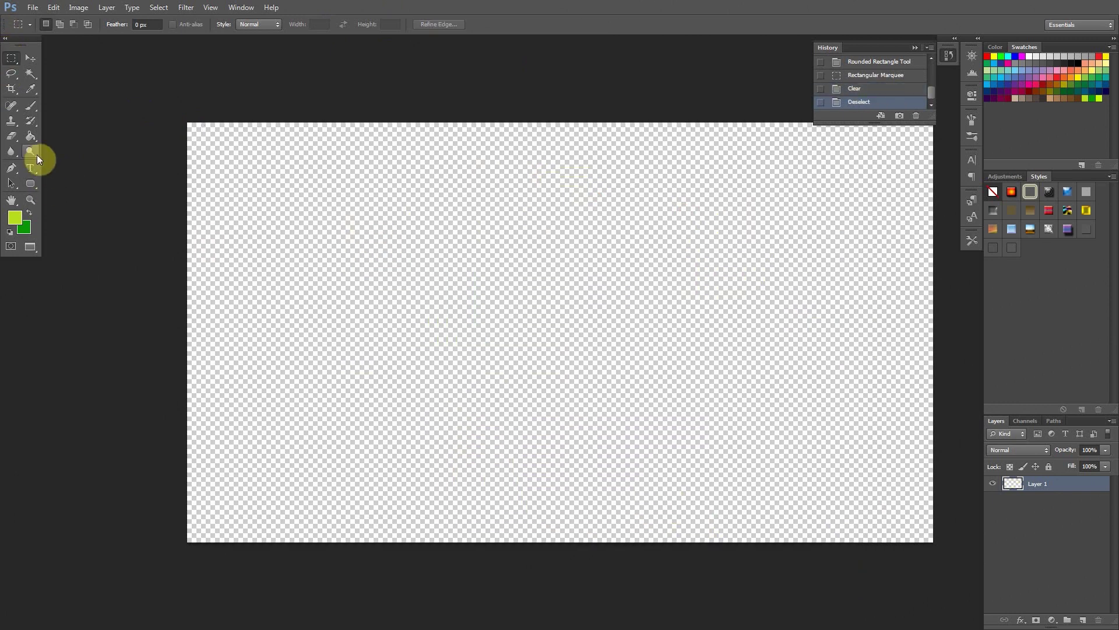
# Step: Set the corner radius to 20 px and draw two stacked lime rounded rectangles
pyautogui.click(33, 183)
pyautogui.click(373, 25)
pyautogui.write('20')
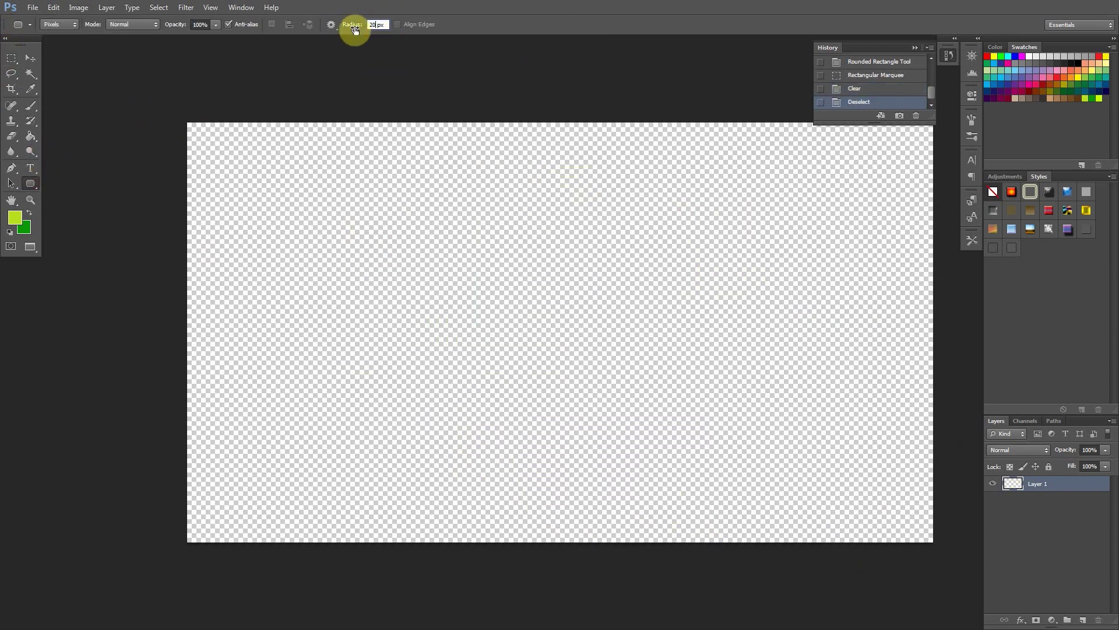
pyautogui.press('Return')
pyautogui.moveTo(395, 243); pyautogui.dragTo(696, 358)
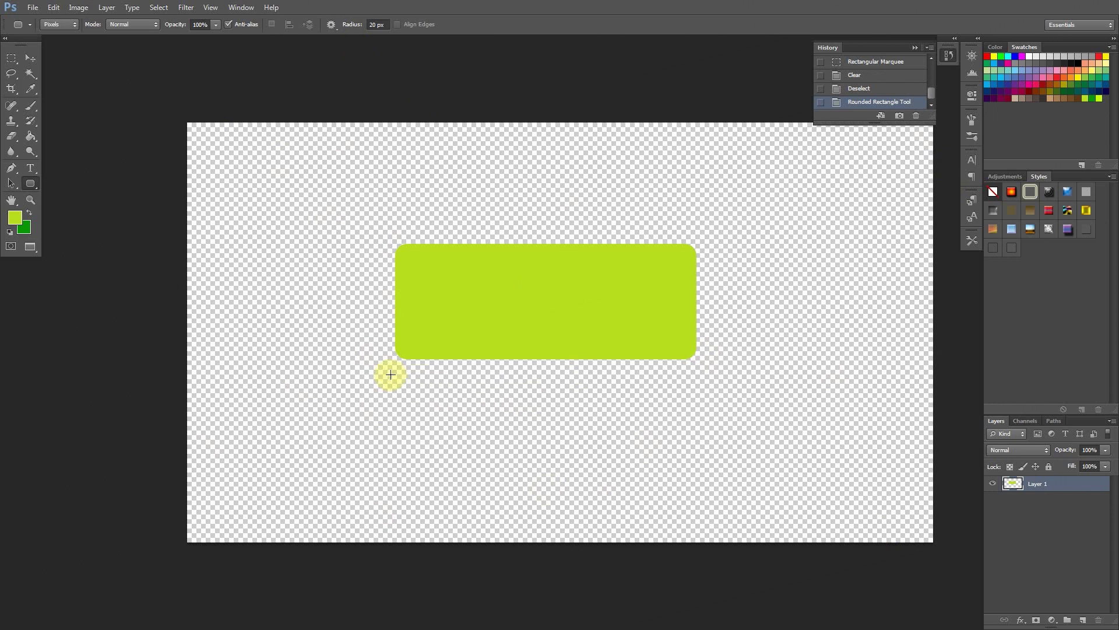
pyautogui.moveTo(403, 376); pyautogui.dragTo(699, 488)
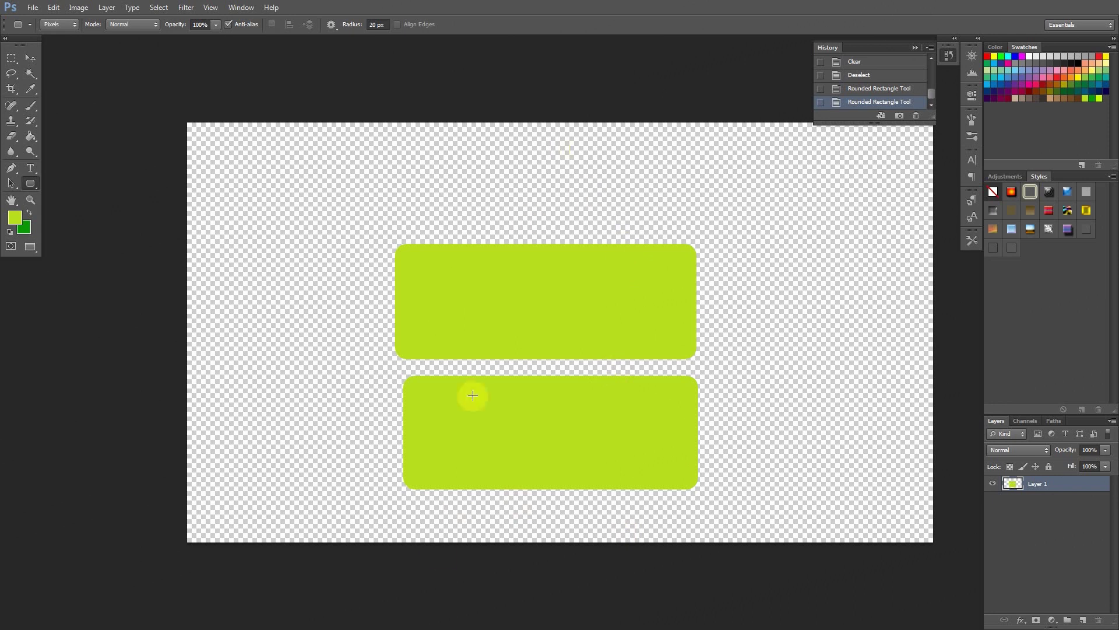
# Step: Erase both lime rectangles, leaving the canvas empty
pyautogui.click(10, 61)
pyautogui.moveTo(352, 191); pyautogui.dragTo(726, 529)
pyautogui.press('Delete')
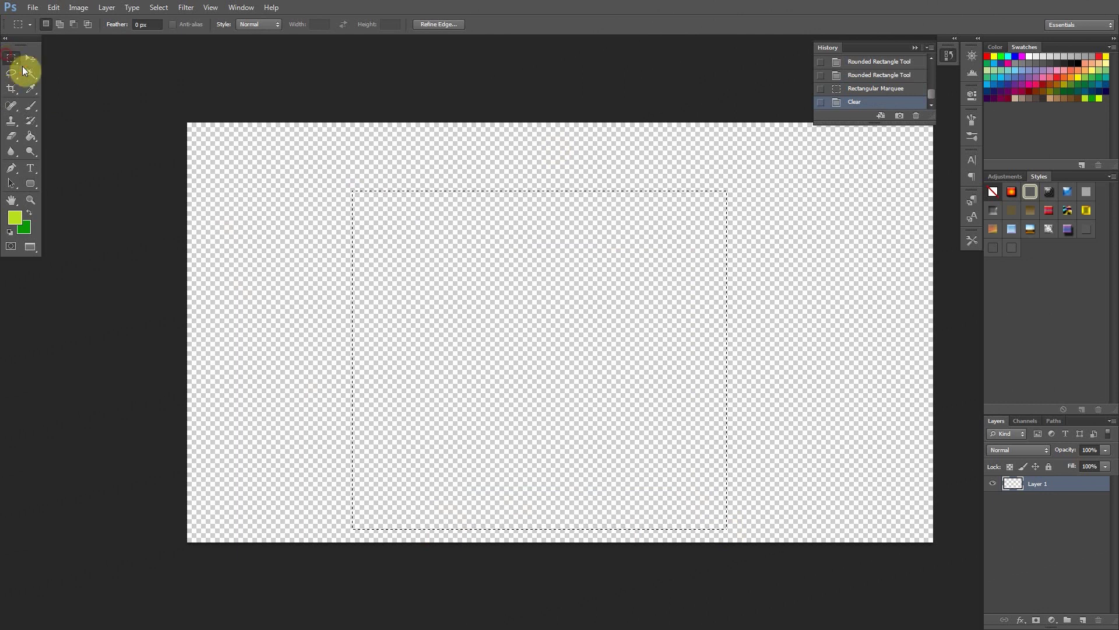
pyautogui.click(267, 224)
# Step: Draw a black rounded rectangle and nudge it toward the canvas centre
pyautogui.click(30, 183)
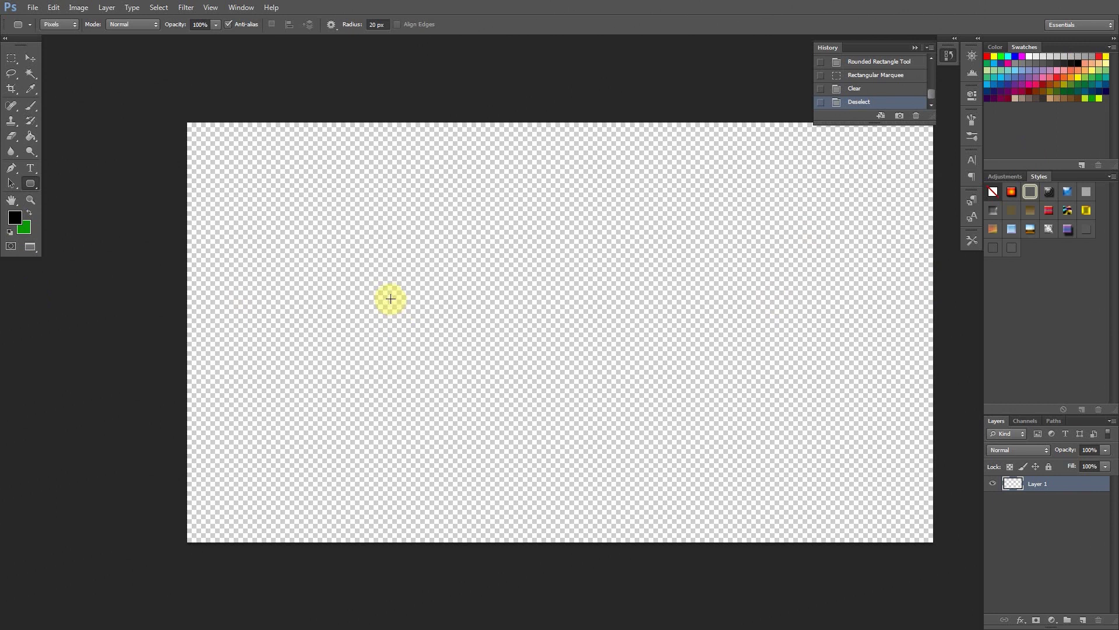
pyautogui.moveTo(388, 289); pyautogui.dragTo(622, 383)
pyautogui.click(9, 56)
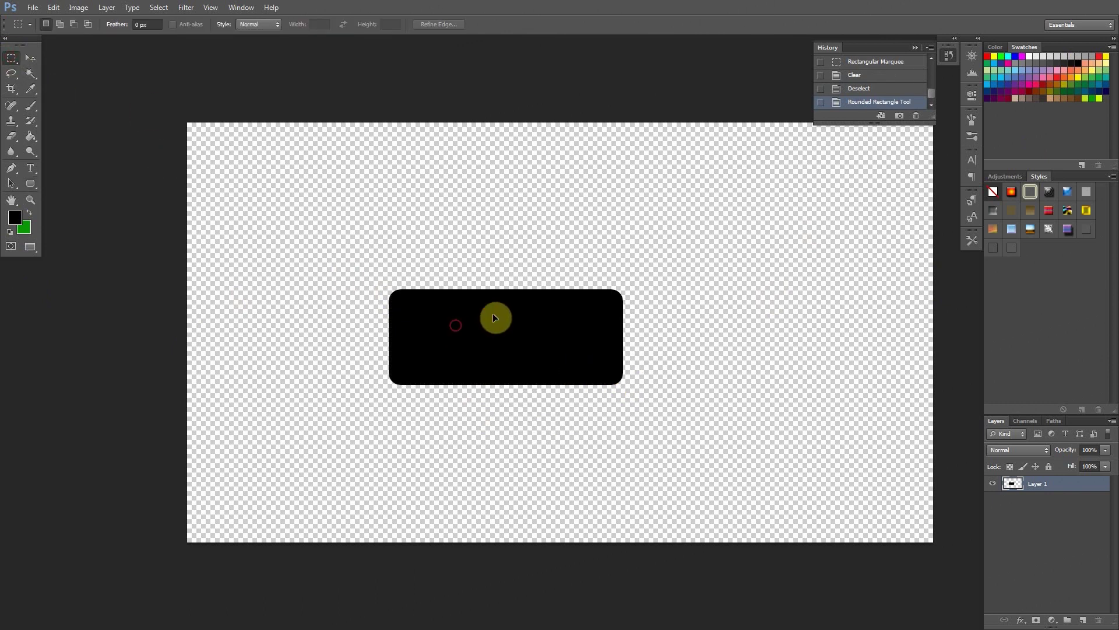
pyautogui.moveTo(492, 313)
pyautogui.mouseDown()
pyautogui.moveTo(502, 324)
pyautogui.moveTo(485, 324)
pyautogui.moveTo(511, 318)
pyautogui.mouseUp()
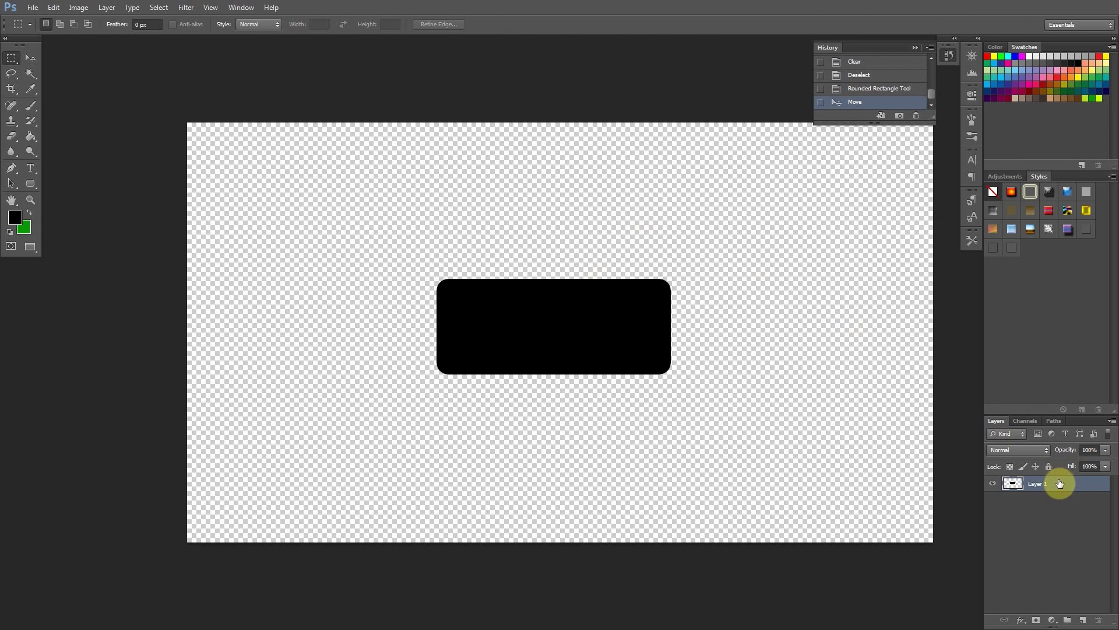
# Step: Open Layer 1's Layer Style and enable the Stroke effect
pyautogui.rightClick(1088, 487)
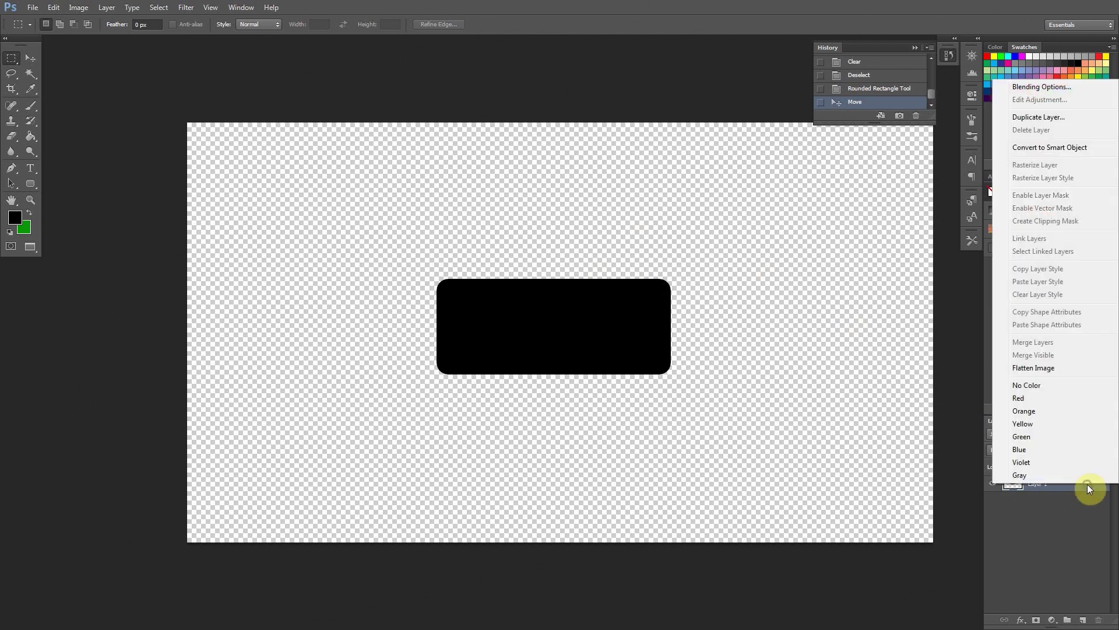
pyautogui.click(1044, 89)
pyautogui.moveTo(799, 288); pyautogui.dragTo(505, 176)
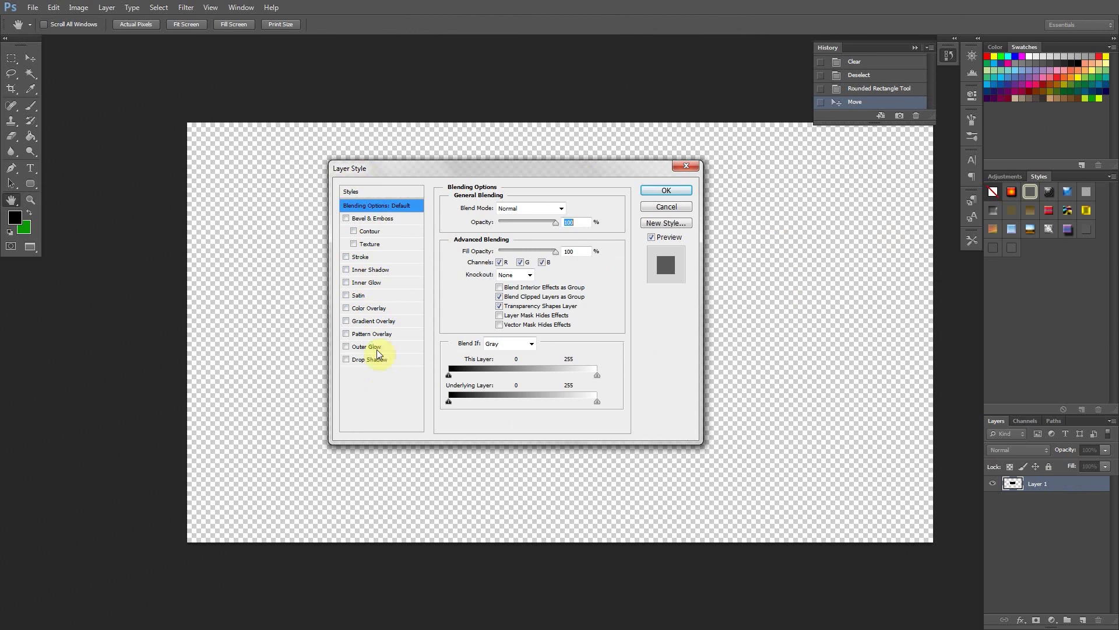
pyautogui.click(346, 258)
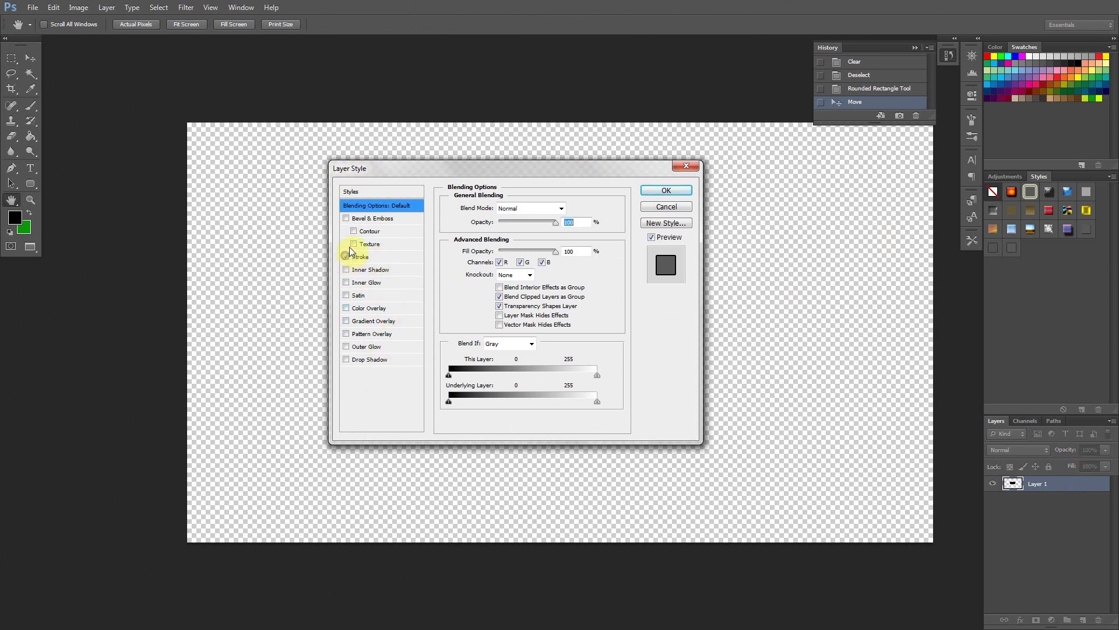
pyautogui.moveTo(376, 179); pyautogui.dragTo(608, 238)
pyautogui.click(580, 316)
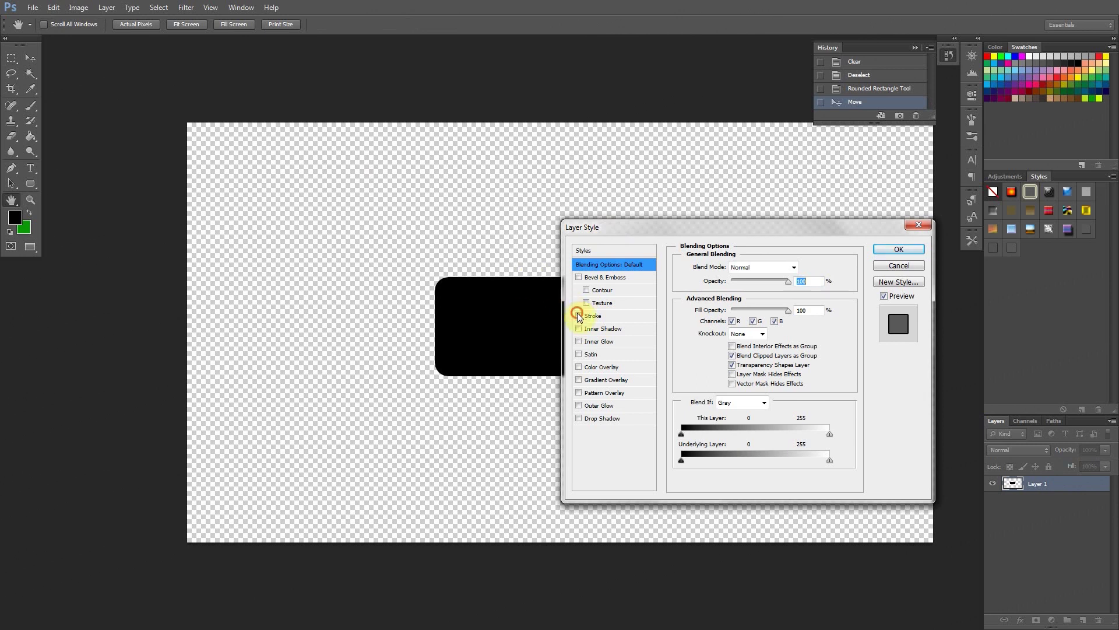
pyautogui.click(579, 316)
# Step: Set the stroke colour to lime green #b7e01f in the Color Picker
pyautogui.click(606, 317)
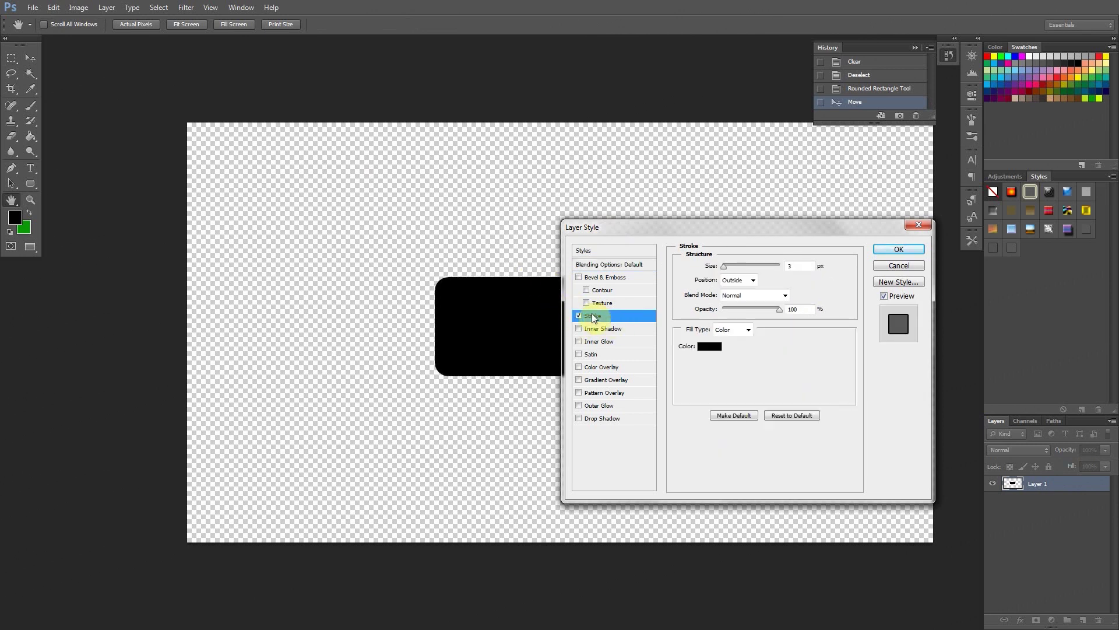
pyautogui.click(709, 347)
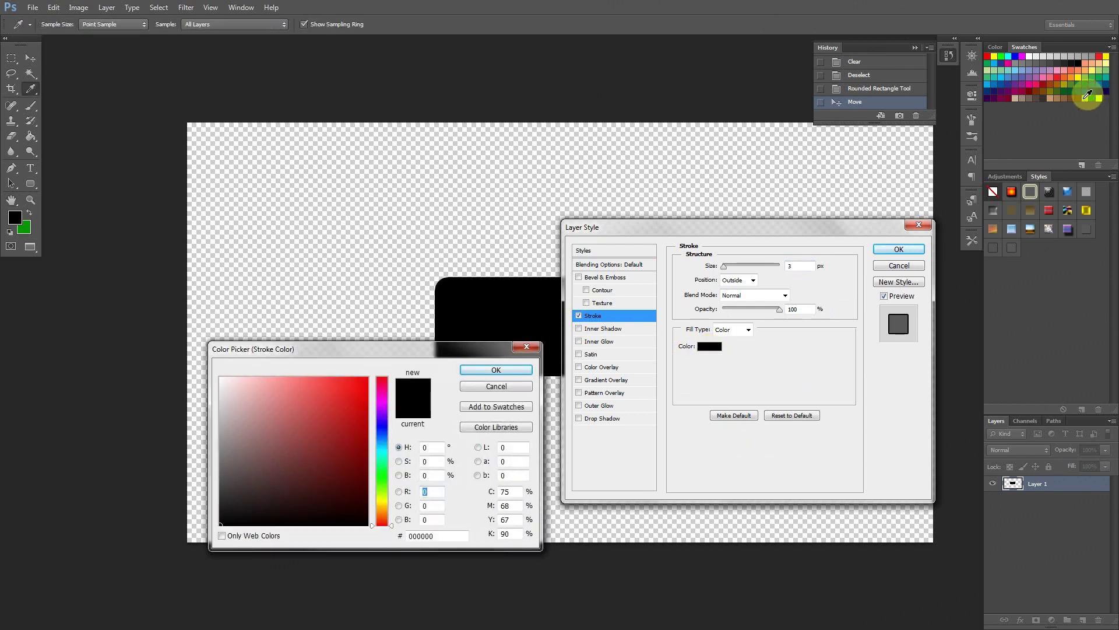
pyautogui.click(1085, 98)
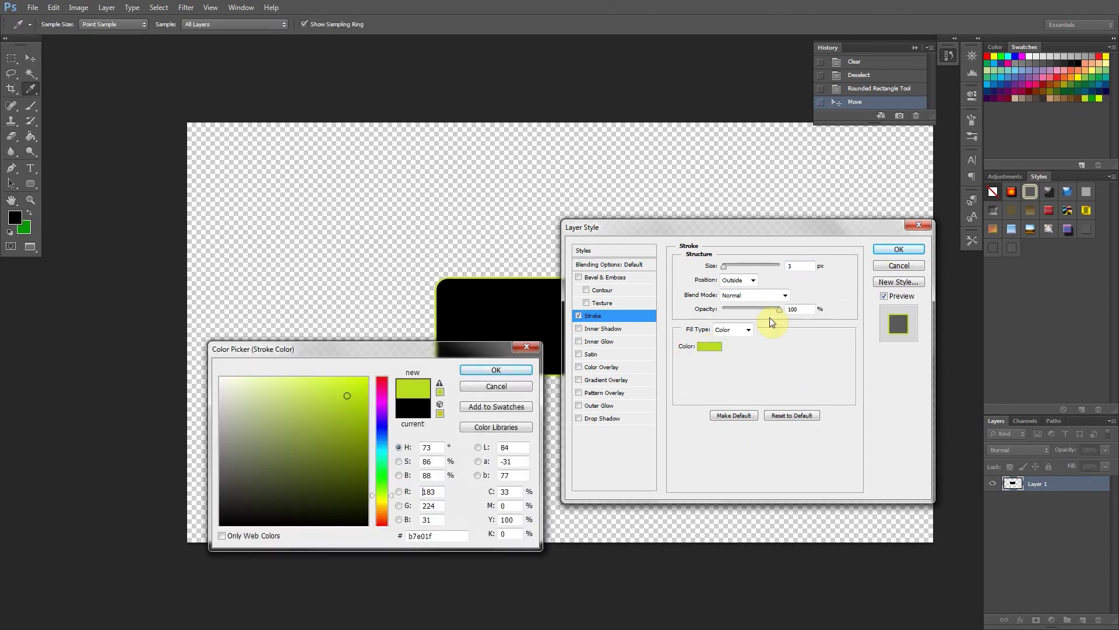
pyautogui.moveTo(411, 348); pyautogui.dragTo(410, 282)
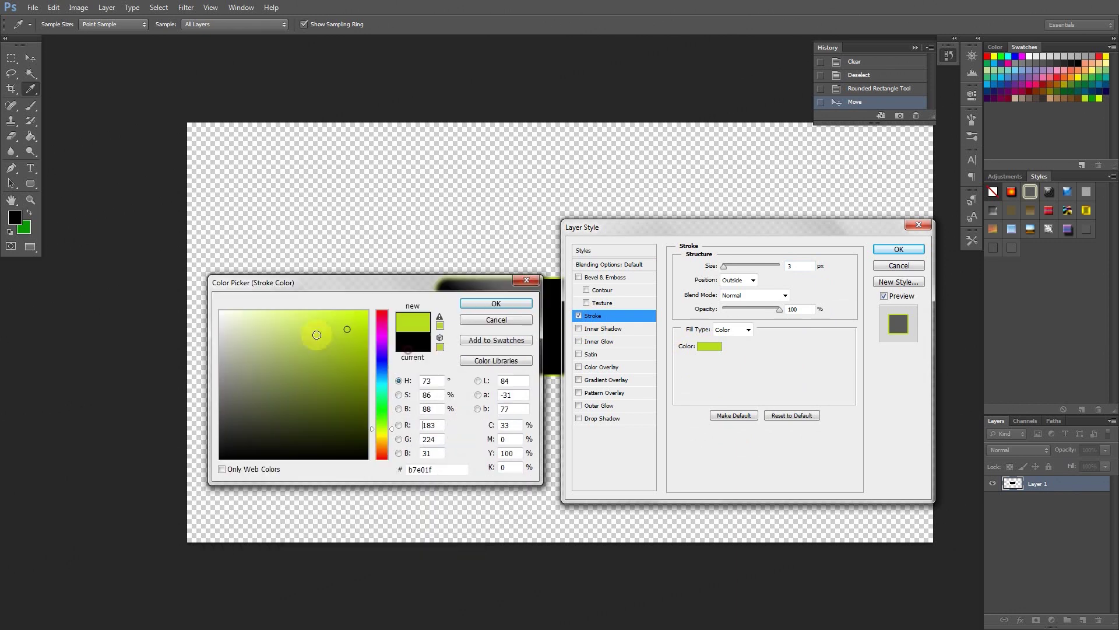
pyautogui.click(438, 425)
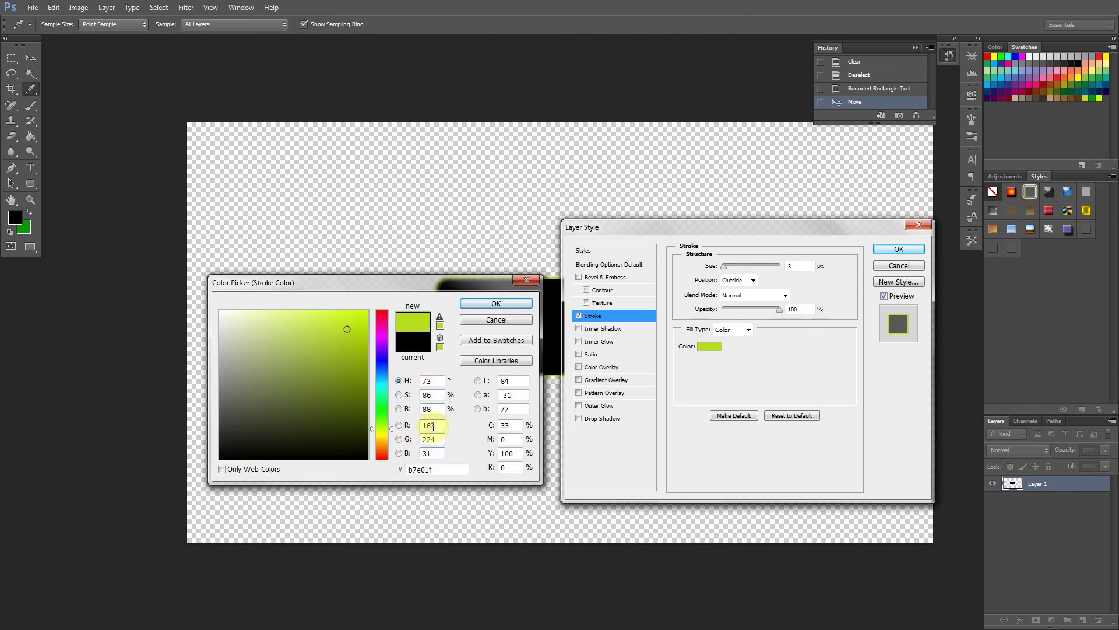
# Step: Accept the lime colour and set the stroke size to 20 px
pyautogui.click(489, 304)
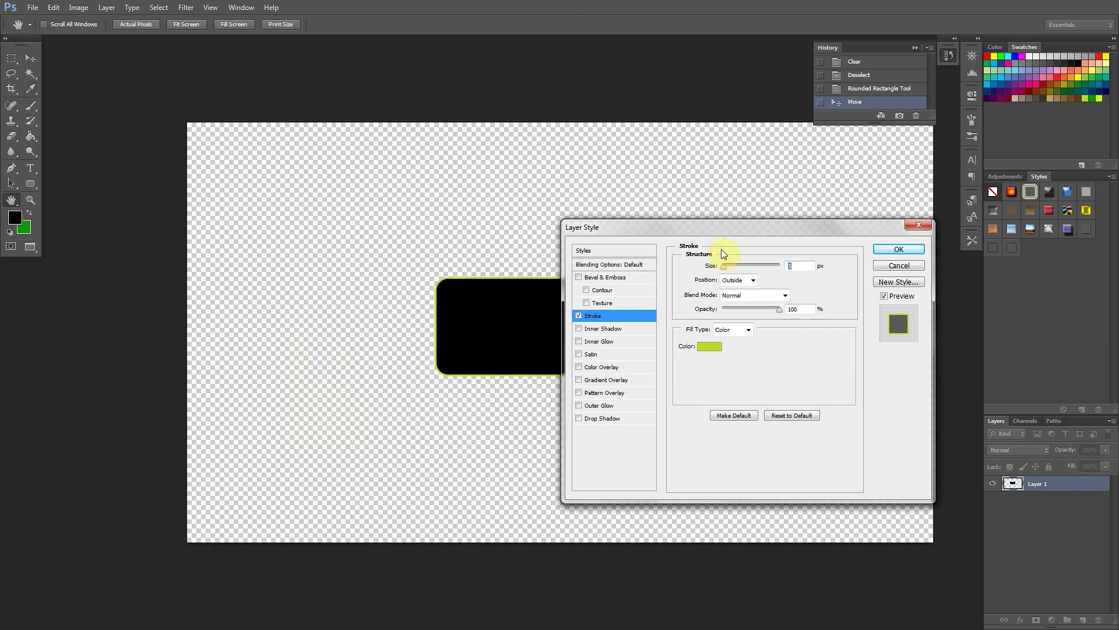
pyautogui.moveTo(723, 266); pyautogui.dragTo(730, 266)
pyautogui.moveTo(722, 228); pyautogui.dragTo(877, 227)
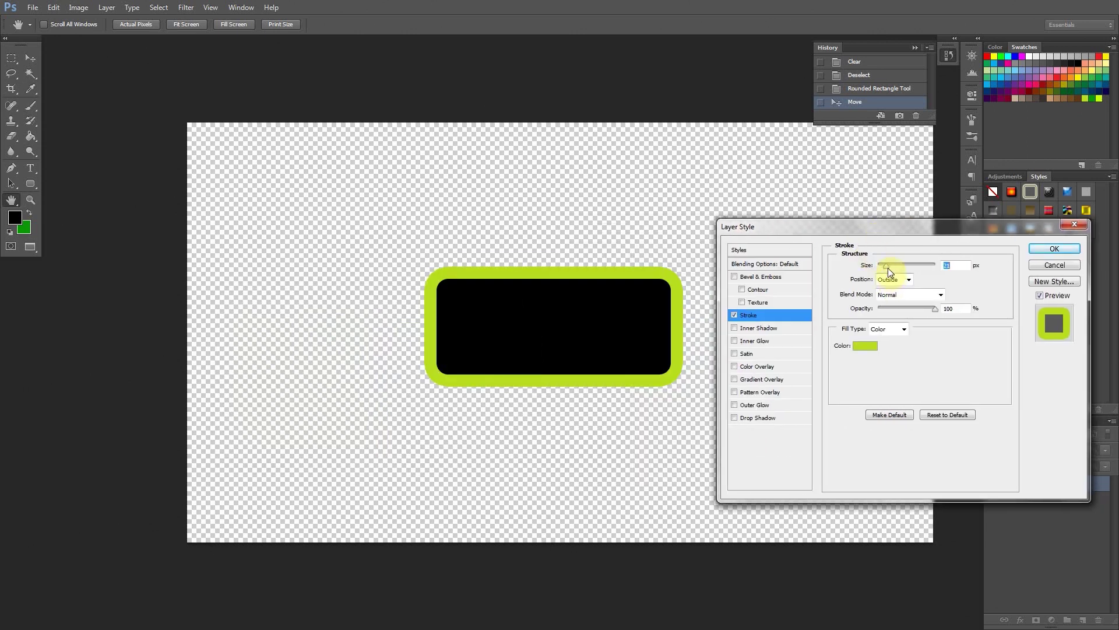
pyautogui.moveTo(887, 268); pyautogui.dragTo(885, 269)
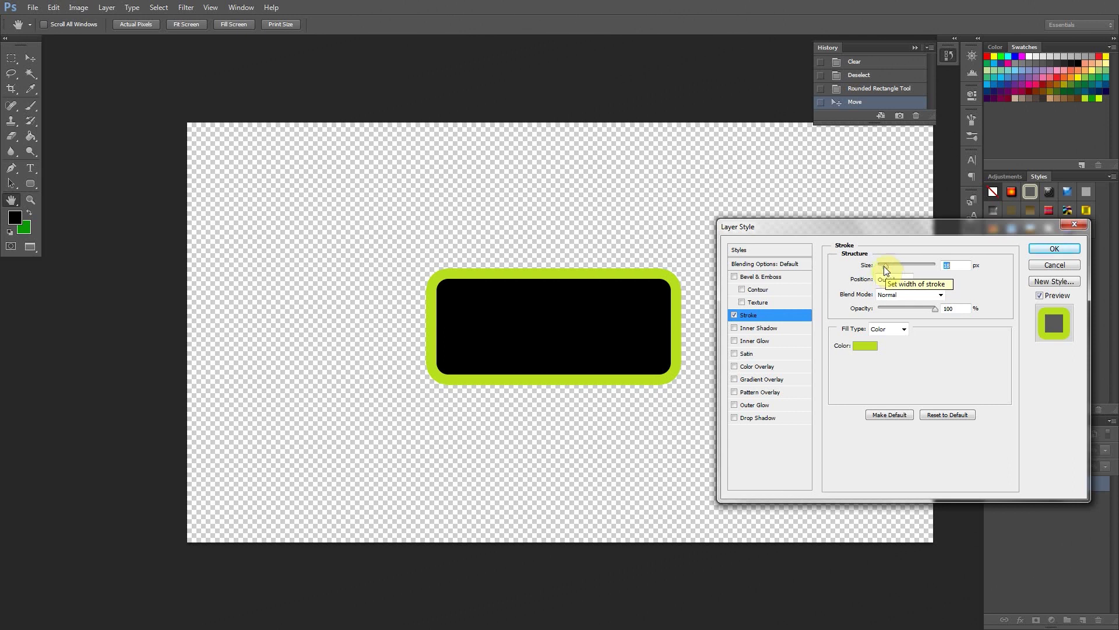
pyautogui.moveTo(886, 267); pyautogui.dragTo(887, 270)
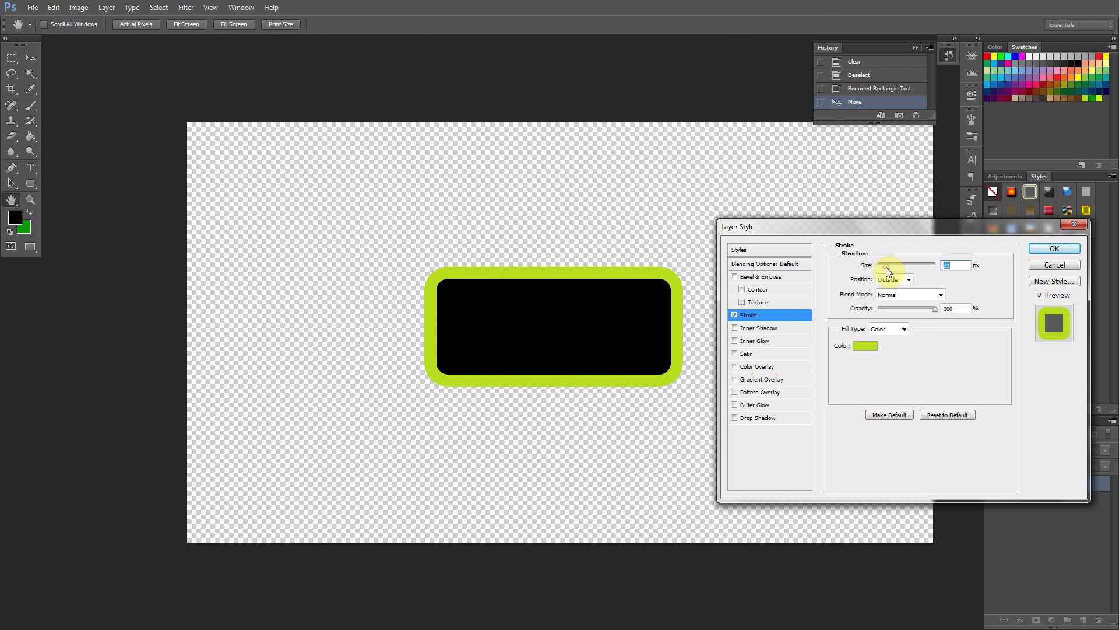
pyautogui.click(955, 265)
pyautogui.press('BackSpace')
pyautogui.write('0')
# Step: Keep the stroke Outside at 100% opacity and apply the Layer Style
pyautogui.click(895, 282)
pyautogui.click(886, 298)
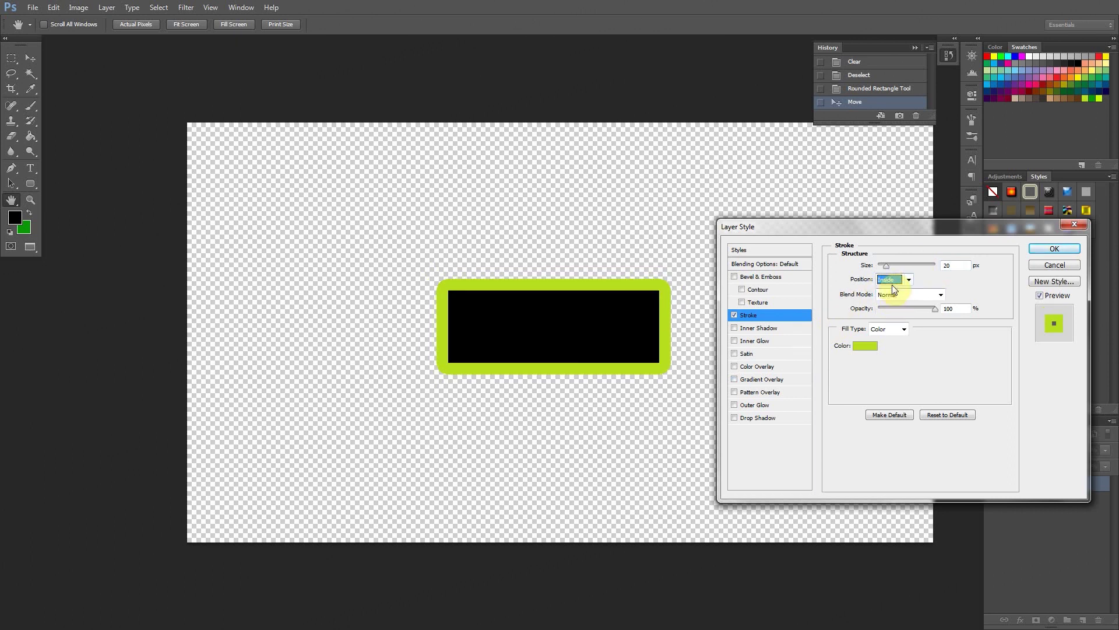
pyautogui.click(892, 281)
pyautogui.click(889, 292)
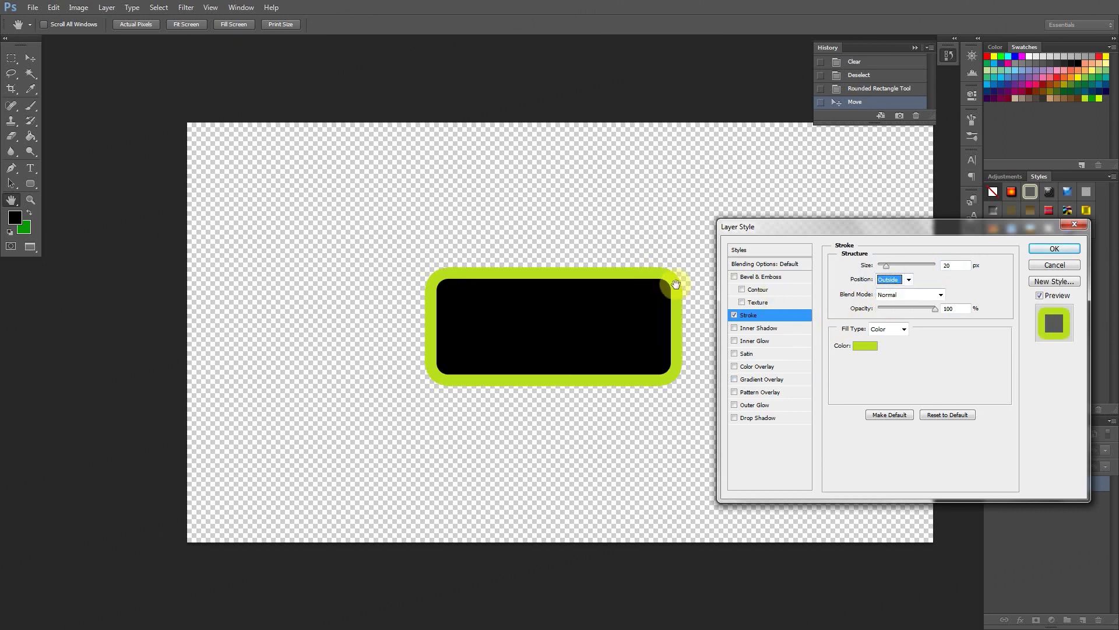
pyautogui.moveTo(934, 313)
pyautogui.mouseDown()
pyautogui.moveTo(922, 315)
pyautogui.moveTo(939, 310)
pyautogui.mouseUp()
pyautogui.doubleClick(960, 310)
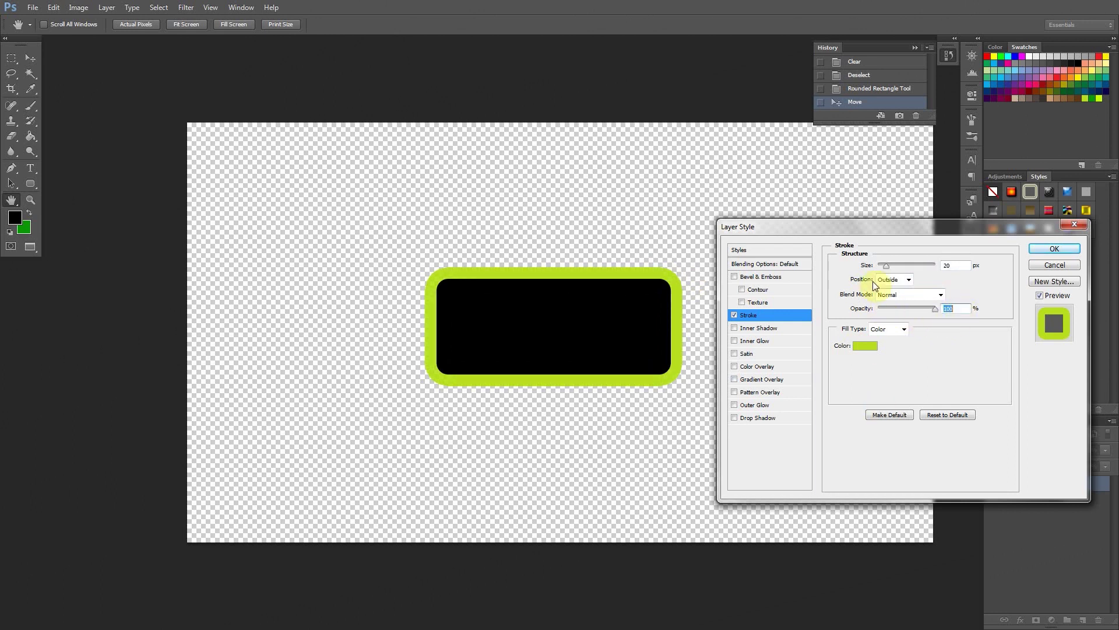
pyautogui.click(1063, 249)
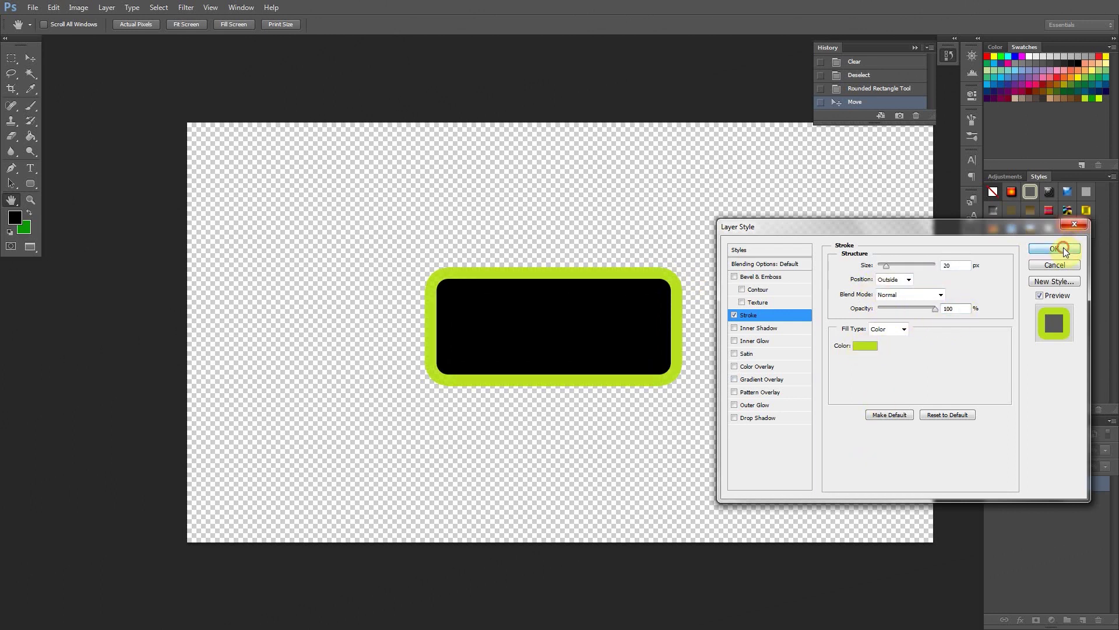
pyautogui.click(1039, 296)
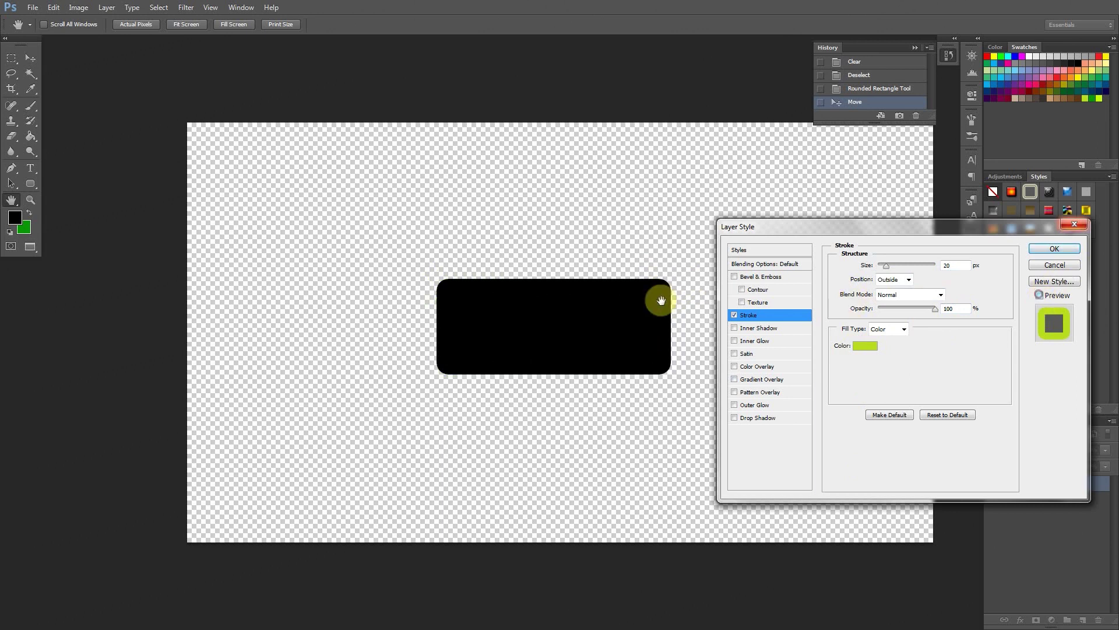
pyautogui.click(1039, 296)
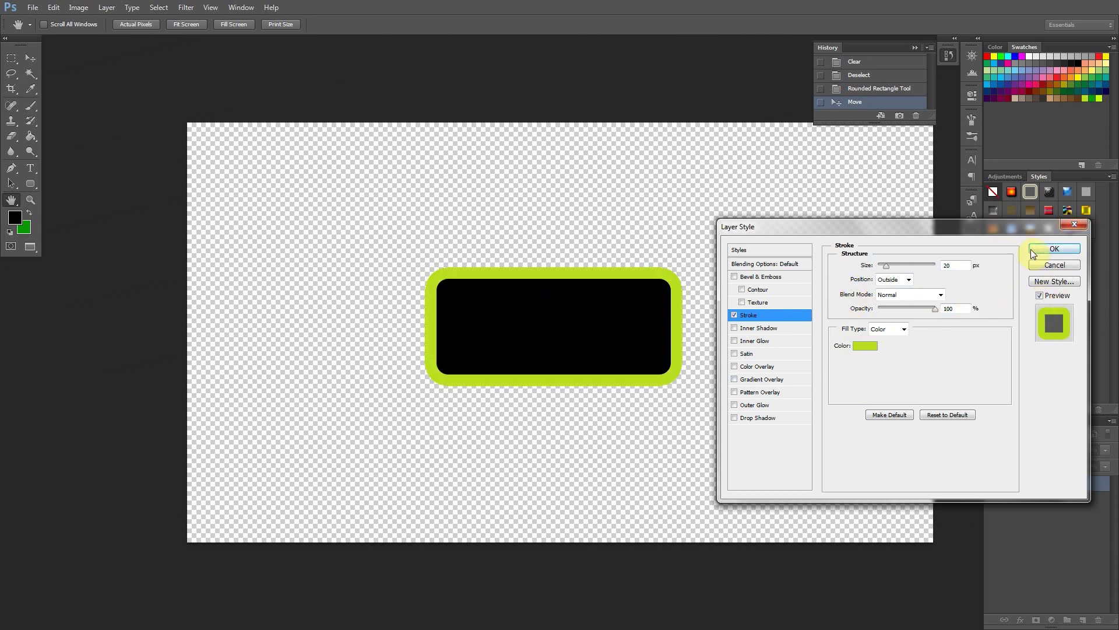
pyautogui.click(1055, 249)
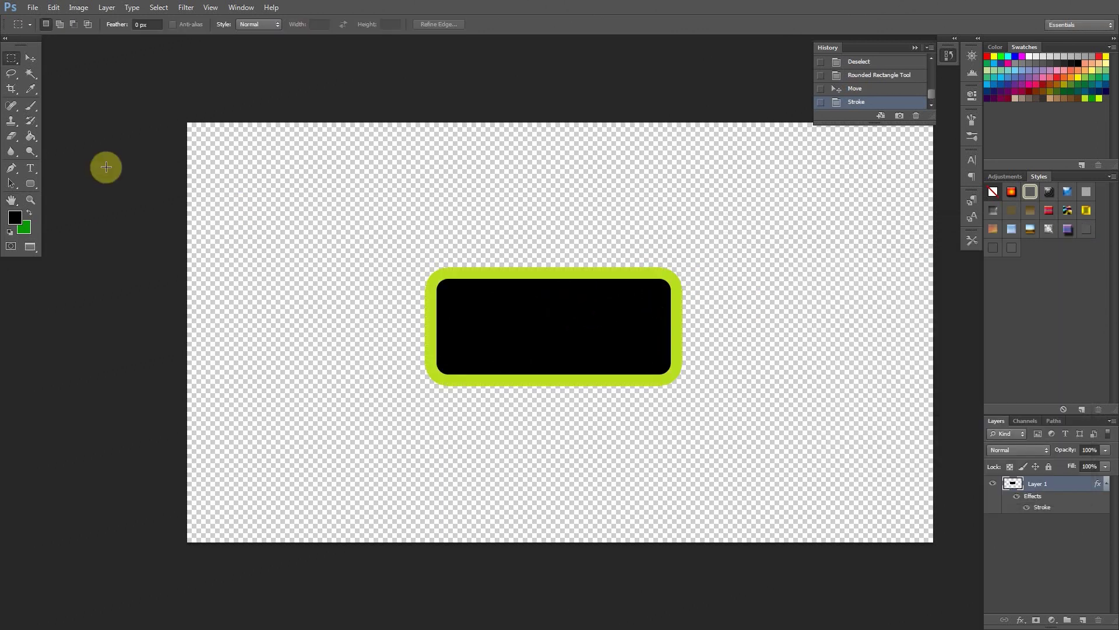
# Step: Set up the Type tool with LilyUPC font and lime green colour
pyautogui.click(30, 168)
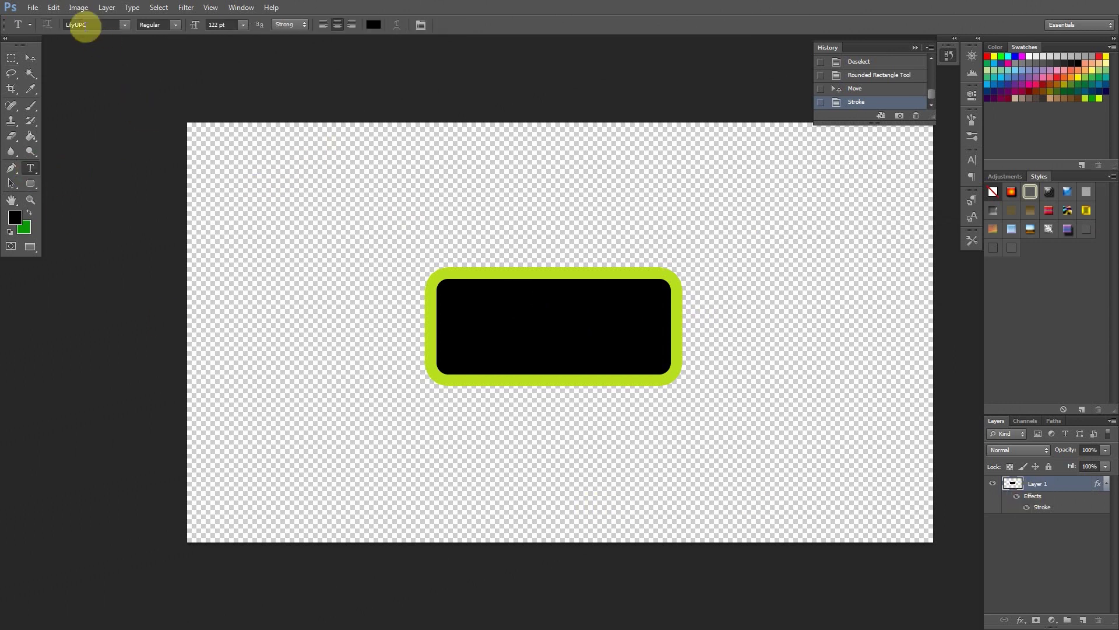
pyautogui.click(73, 24)
pyautogui.click(124, 24)
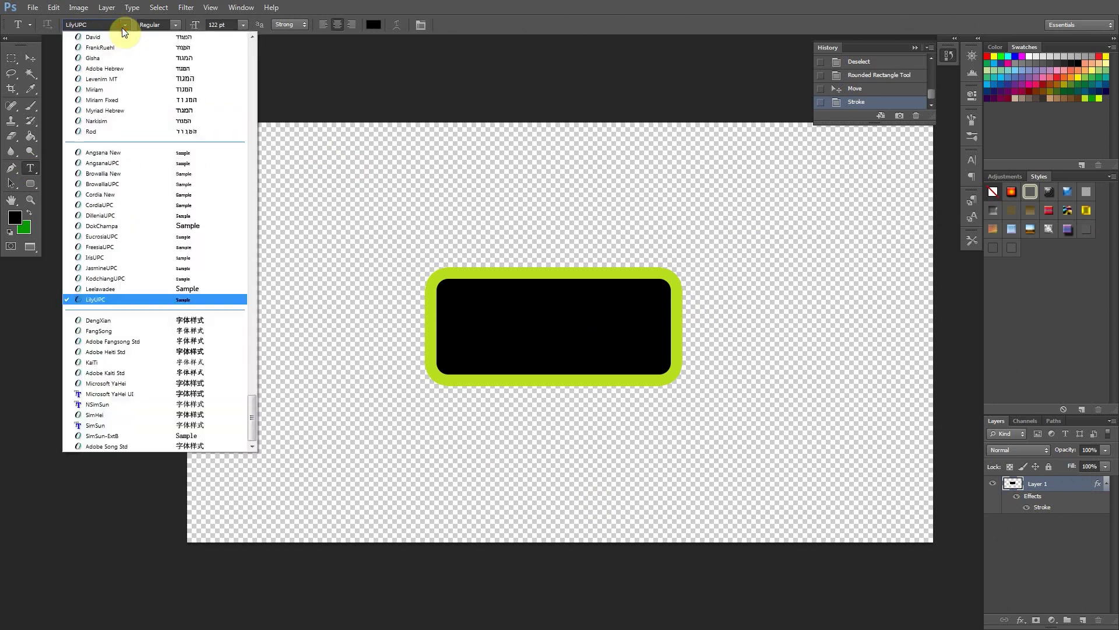
pyautogui.click(87, 25)
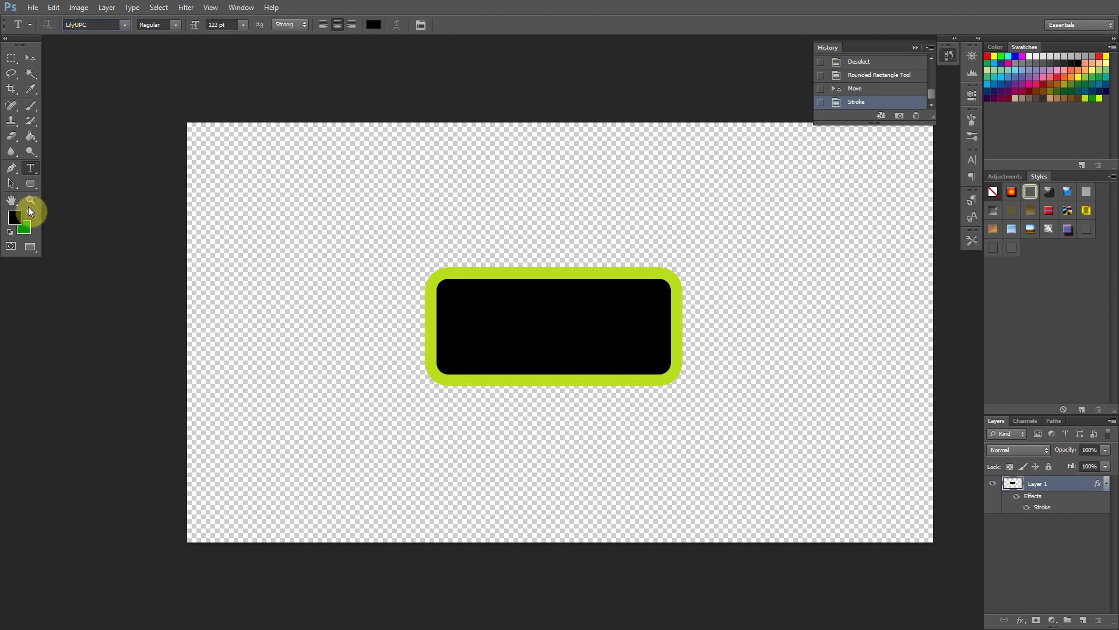
pyautogui.click(1085, 98)
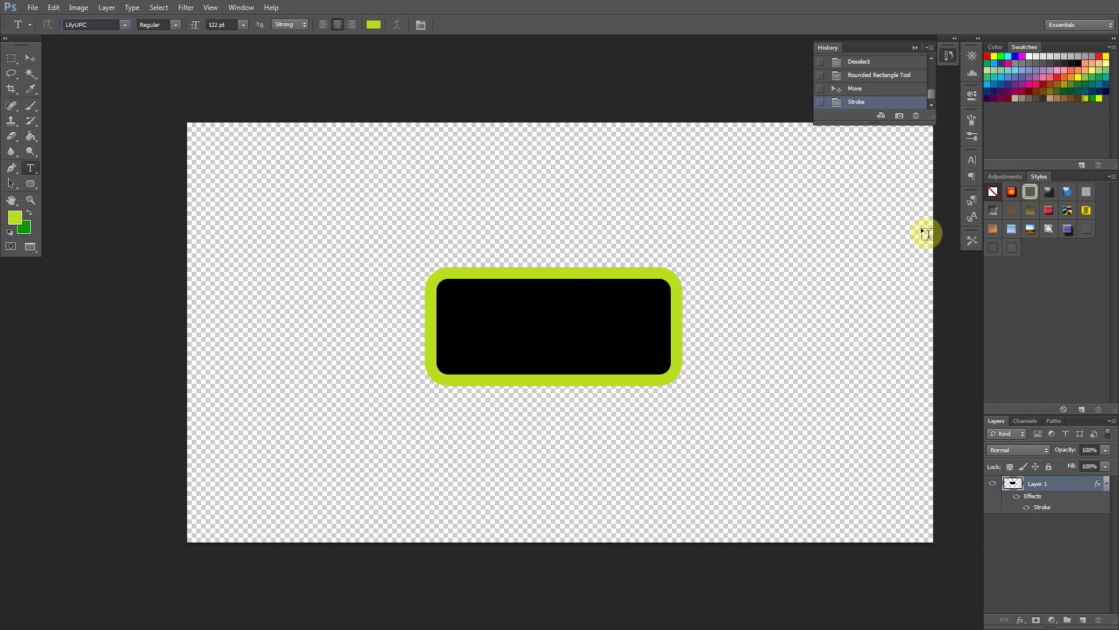
# Step: Type 'START' in a text box centred on the black rectangle and commit it
pyautogui.moveTo(439, 278); pyautogui.dragTo(669, 372)
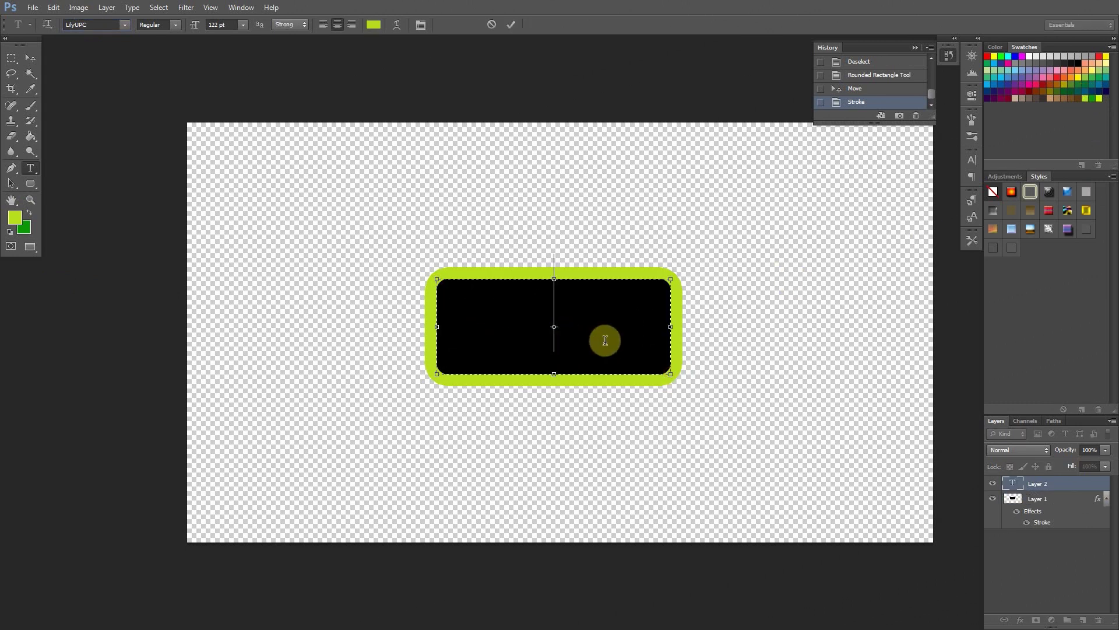
pyautogui.write('SATRT')
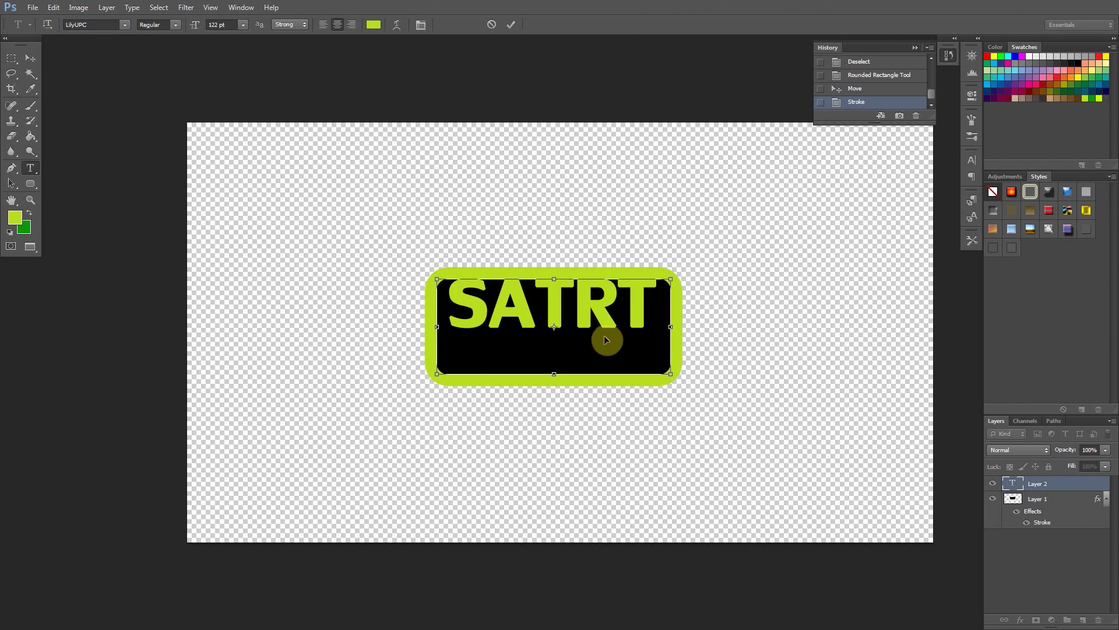
pyautogui.moveTo(653, 315); pyautogui.dragTo(497, 318)
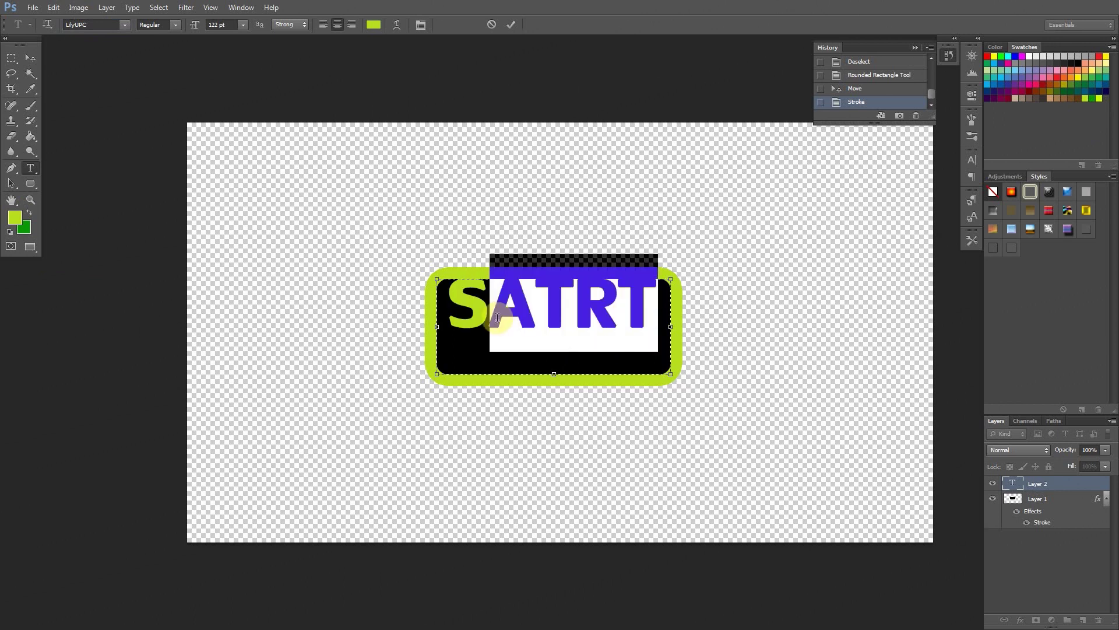
pyautogui.write('TART')
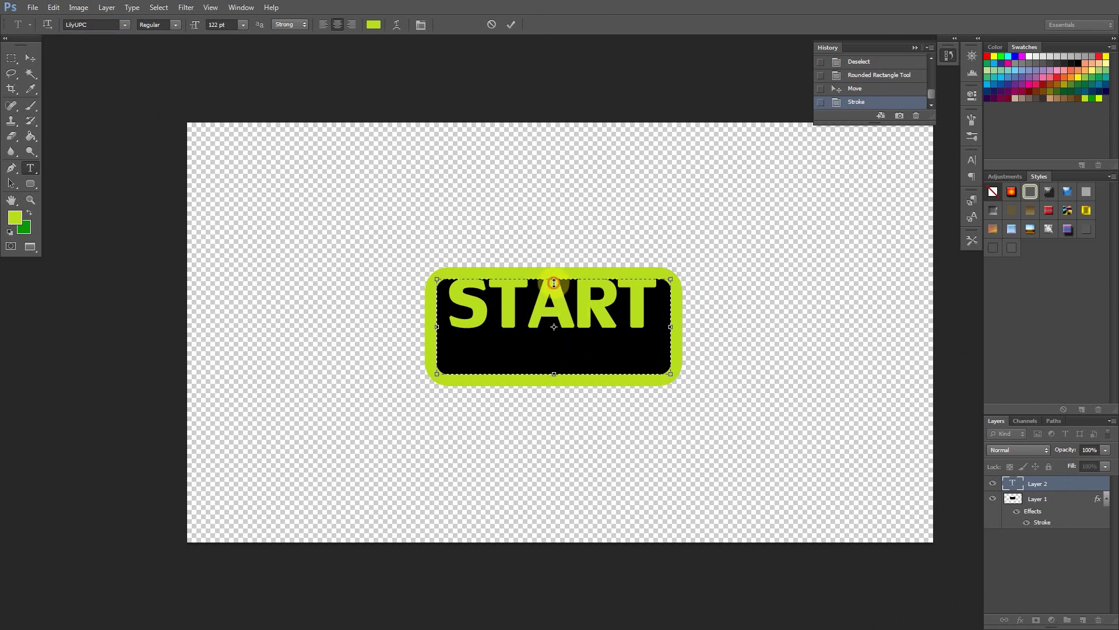
pyautogui.moveTo(554, 282); pyautogui.dragTo(554, 303)
pyautogui.click(11, 59)
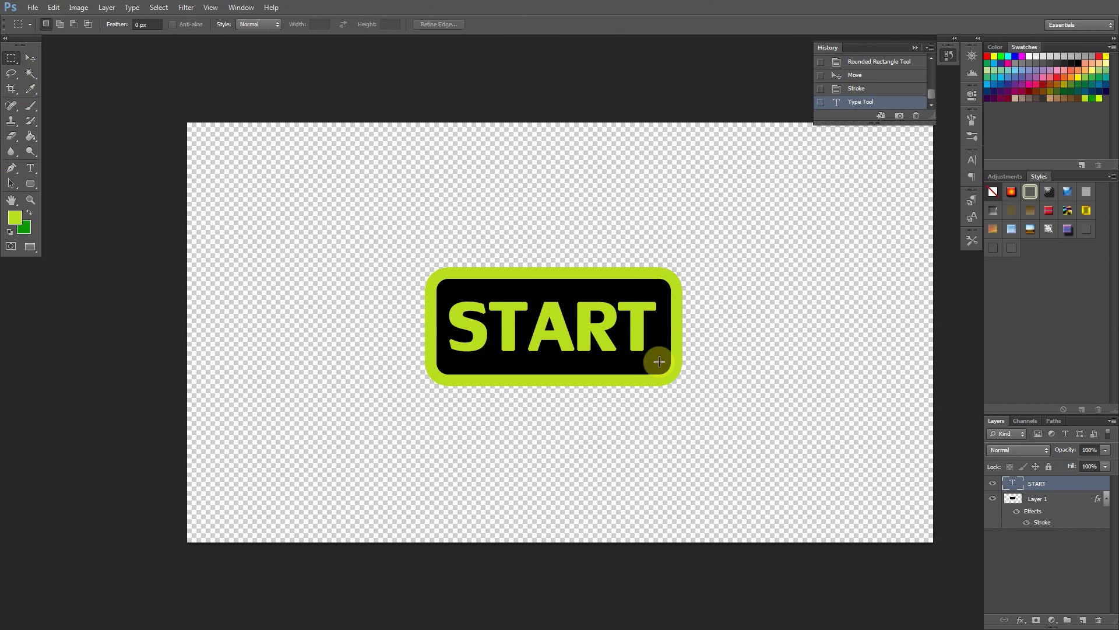
# Step: Crop the canvas to a narrow transparent margin around the lime-bordered START button
pyautogui.click(14, 91)
pyautogui.moveTo(195, 131); pyautogui.dragTo(302, 190)
pyautogui.moveTo(816, 470); pyautogui.dragTo(707, 402)
pyautogui.rightClick(601, 352)
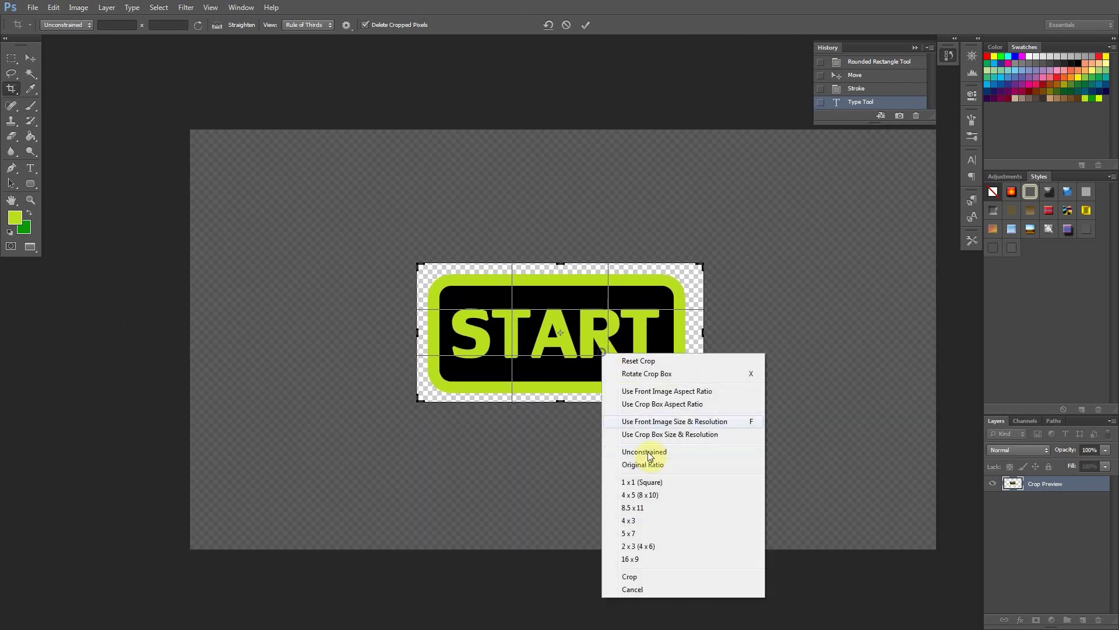
pyautogui.click(643, 574)
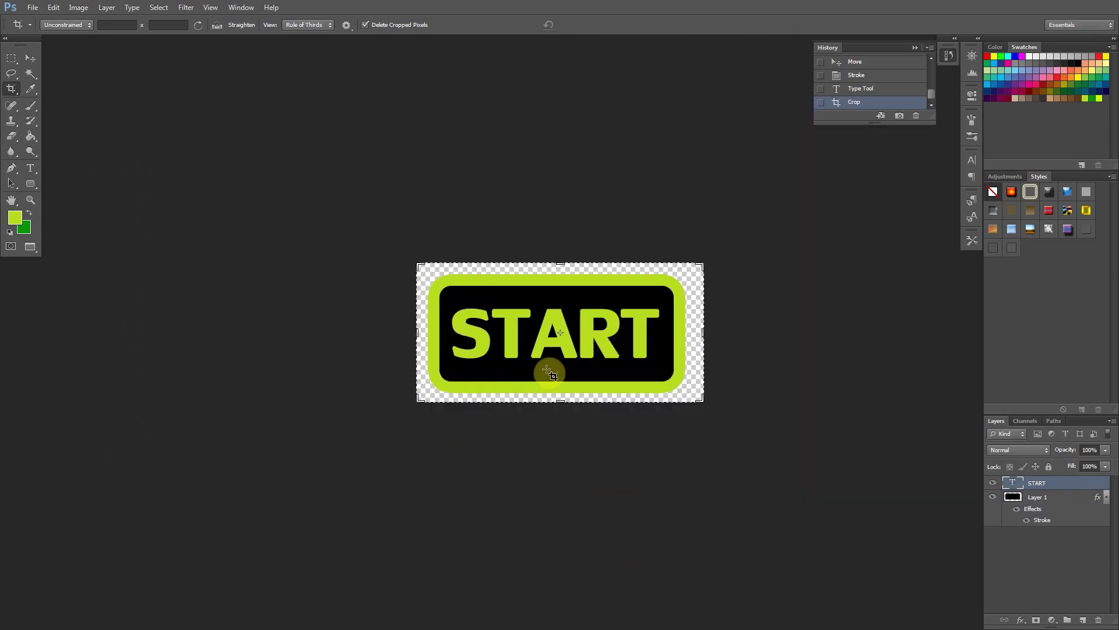
pyautogui.click(11, 58)
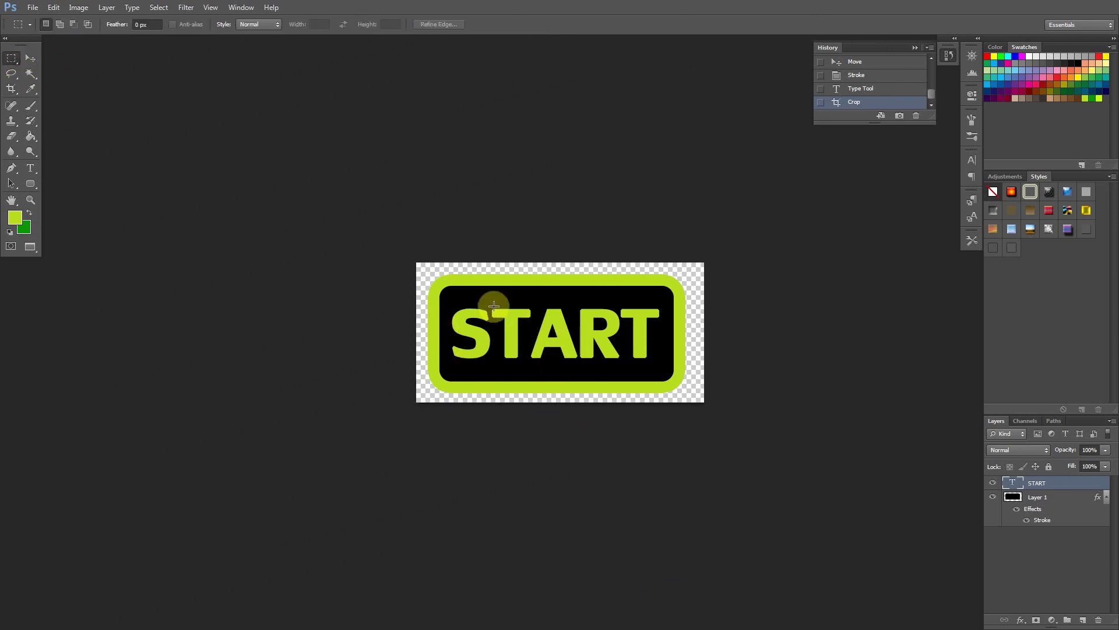
# Step: Open Save for Web with PNG-24 as the export format
pyautogui.click(33, 8)
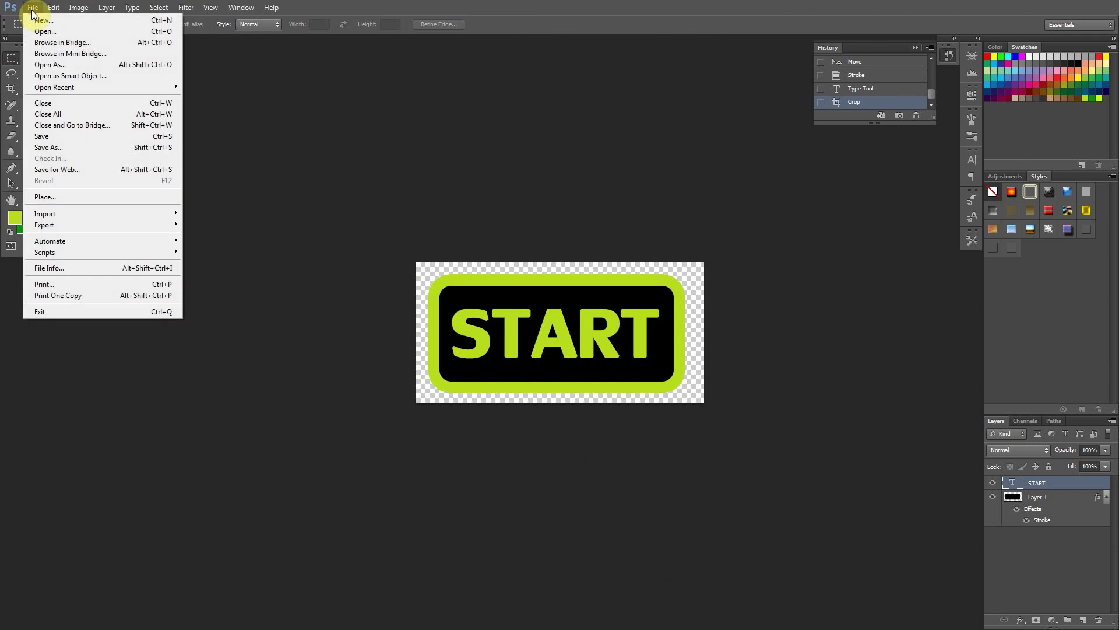
pyautogui.click(56, 169)
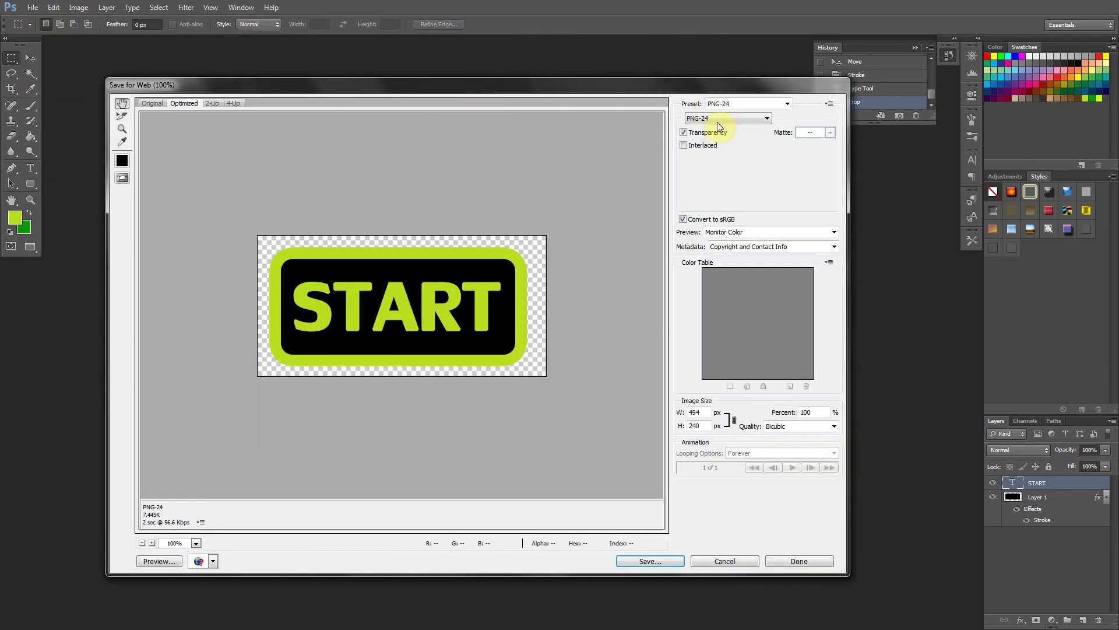
pyautogui.click(717, 121)
pyautogui.click(707, 128)
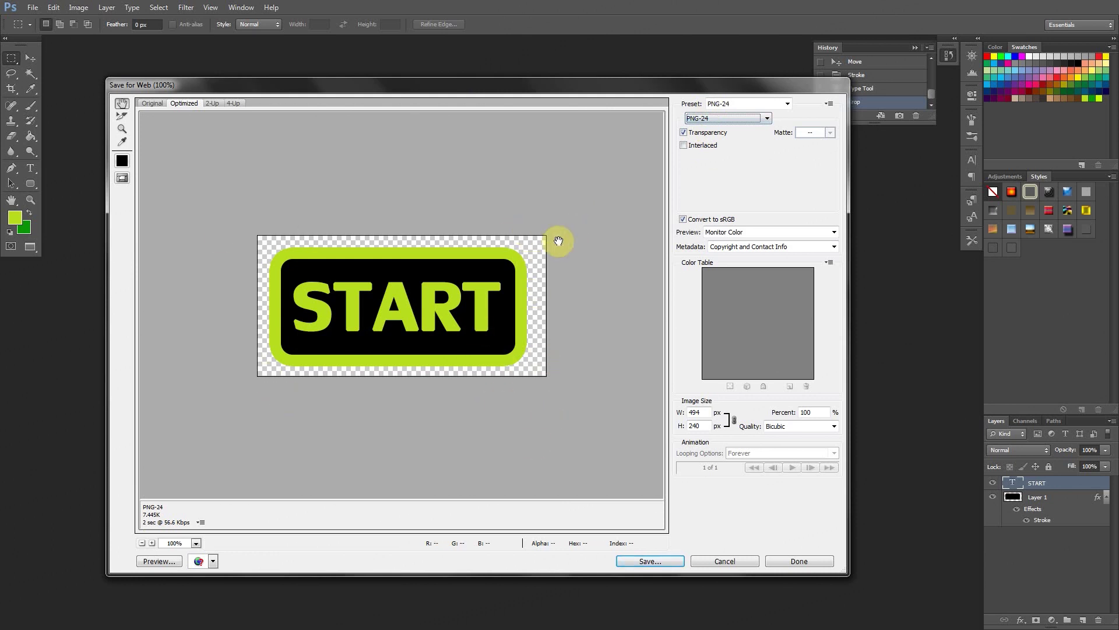
# Step: Save the optimized image as 'start 0' in the Making Buttons folder
pyautogui.click(654, 561)
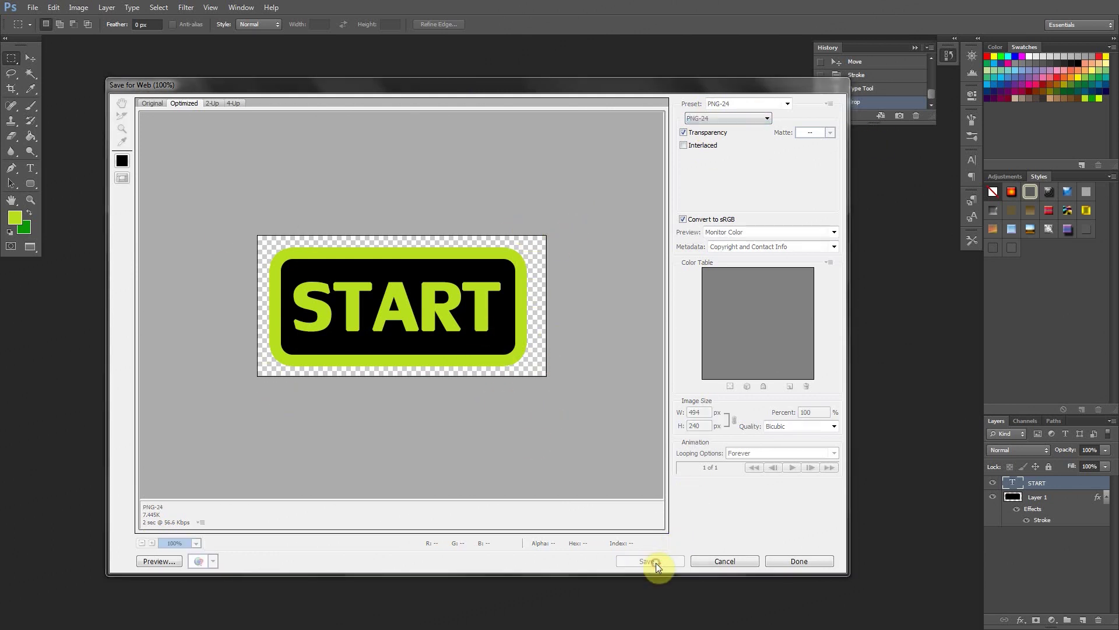
pyautogui.doubleClick(474, 235)
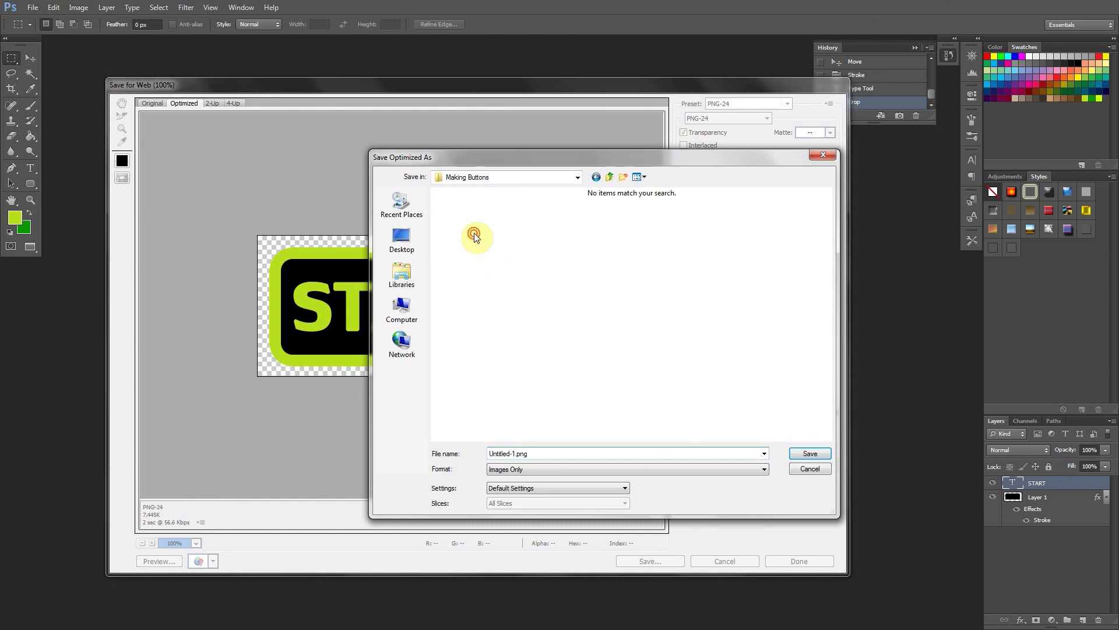
pyautogui.click(544, 453)
pyautogui.write('st')
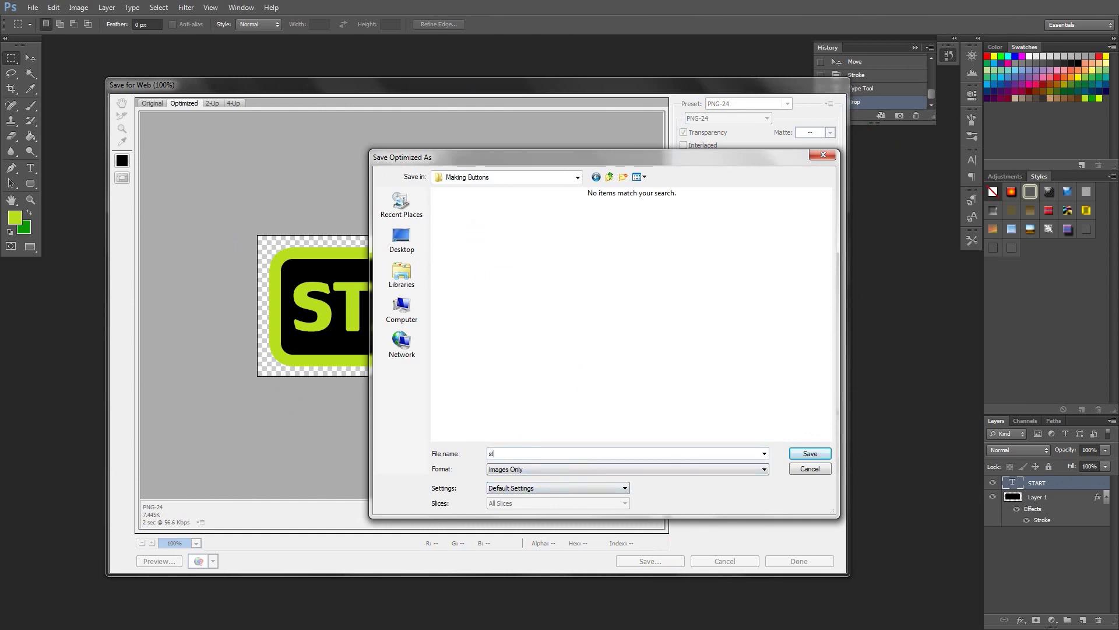
pyautogui.write('art 0')
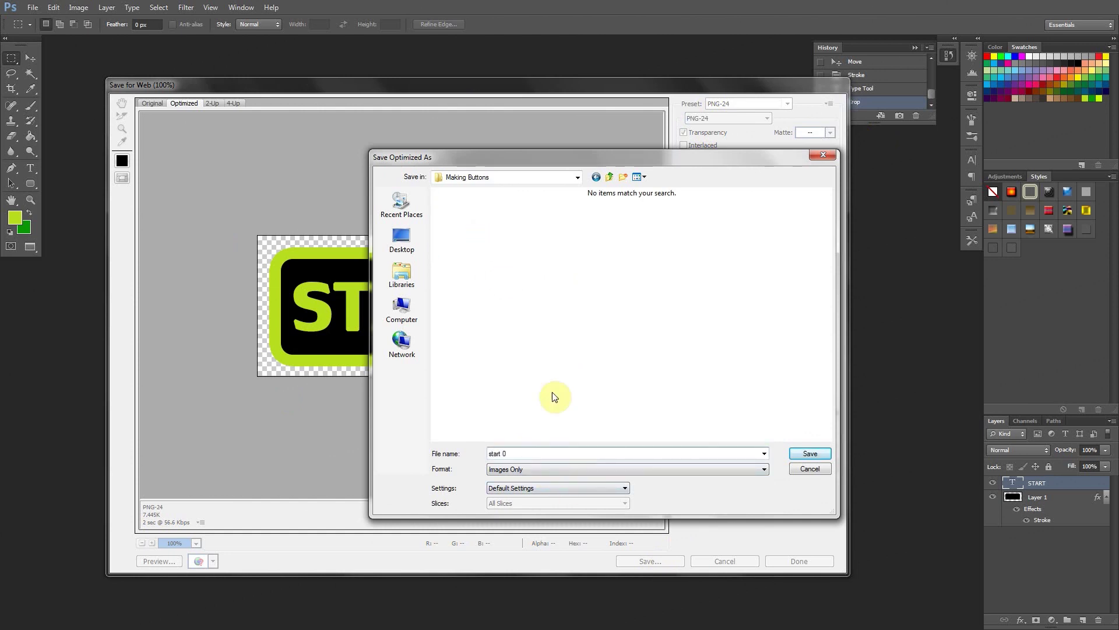
pyautogui.moveTo(550, 161); pyautogui.dragTo(786, 195)
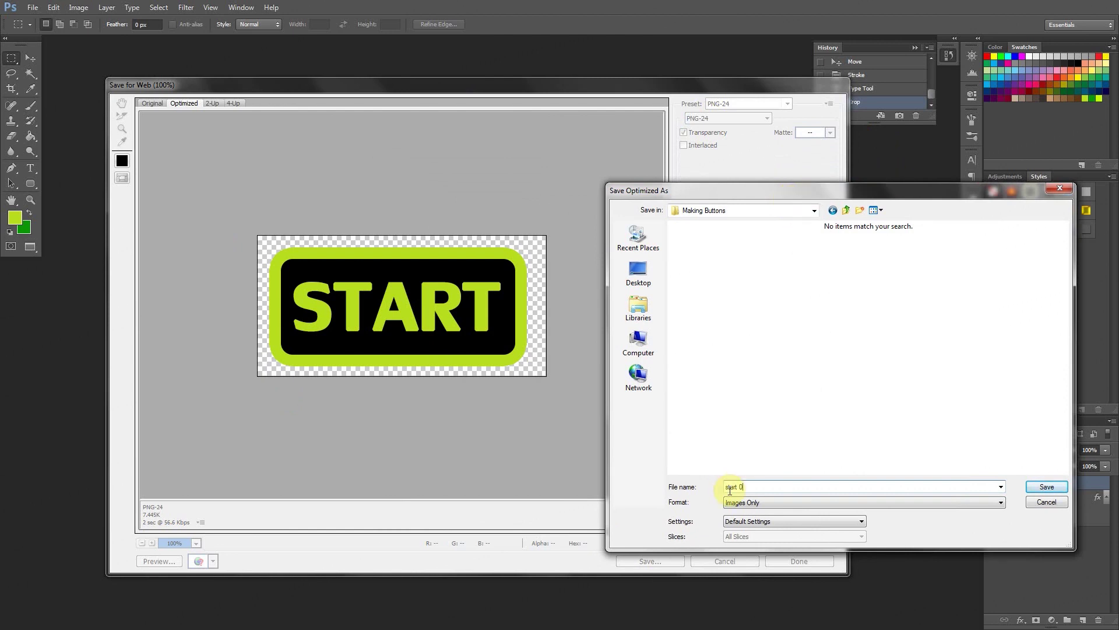
pyautogui.click(1046, 486)
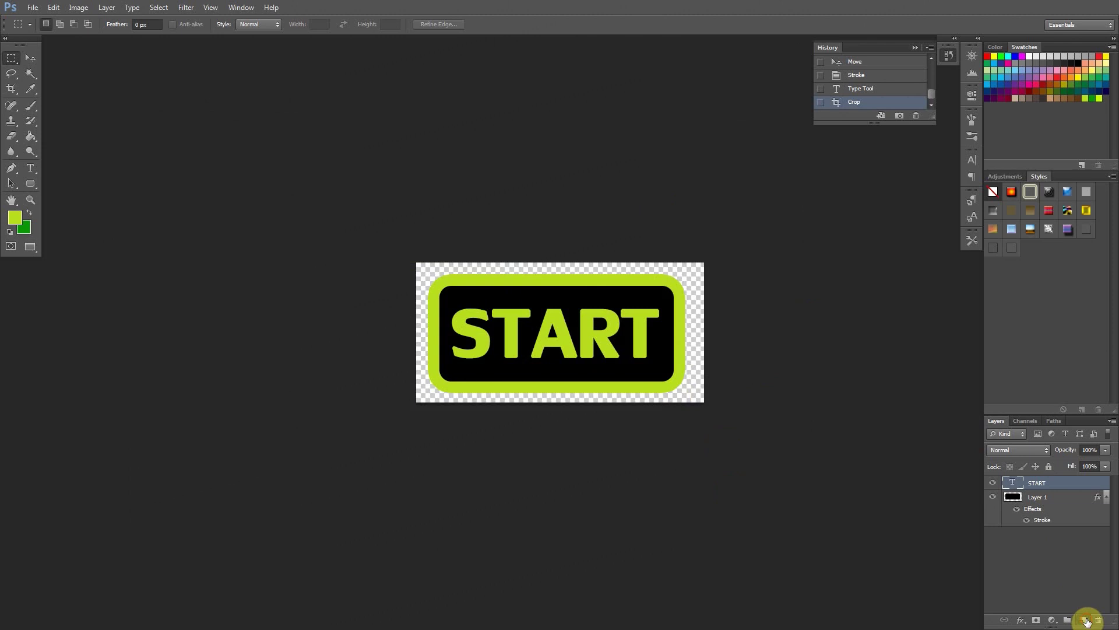
# Step: Add a new layer below the START text and brush lime over the button's interior
pyautogui.click(1084, 620)
pyautogui.moveTo(1043, 486); pyautogui.dragTo(1037, 503)
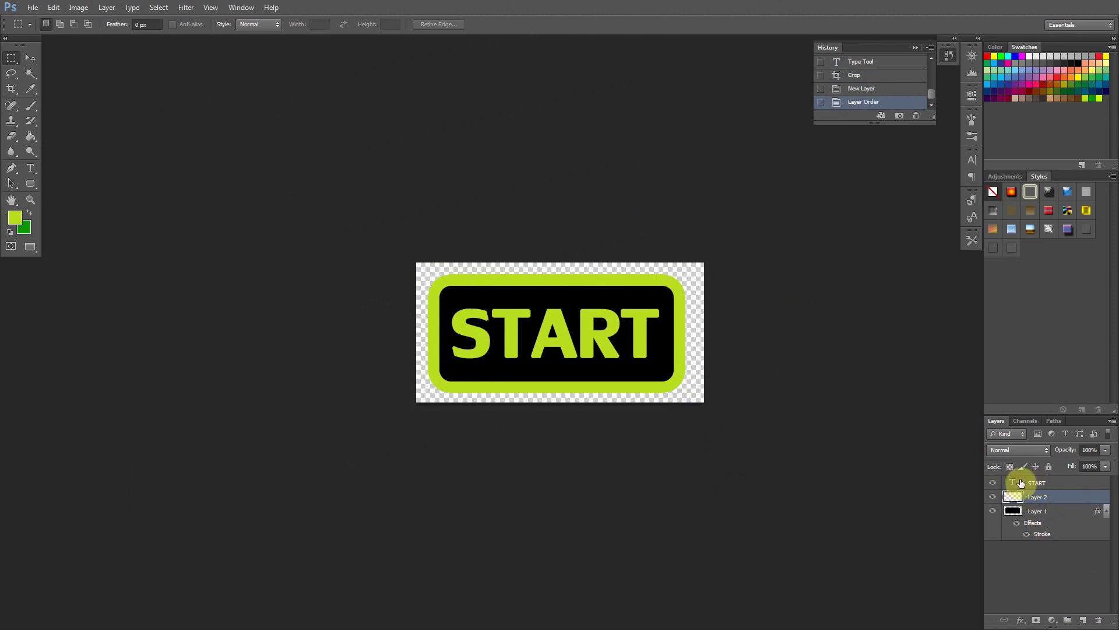
pyautogui.click(29, 107)
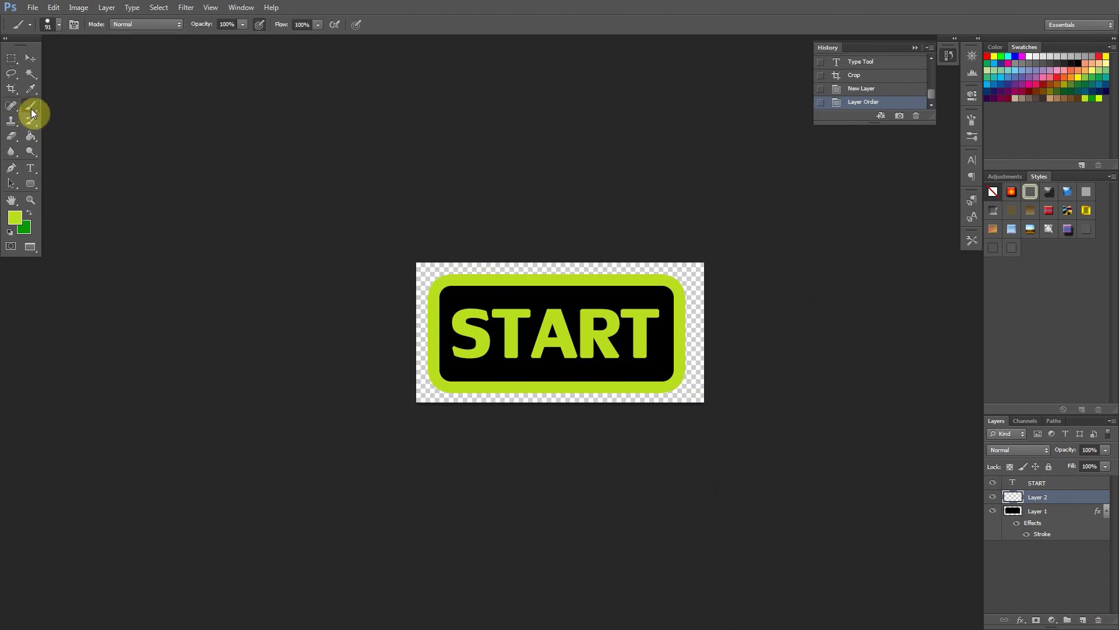
pyautogui.click(58, 26)
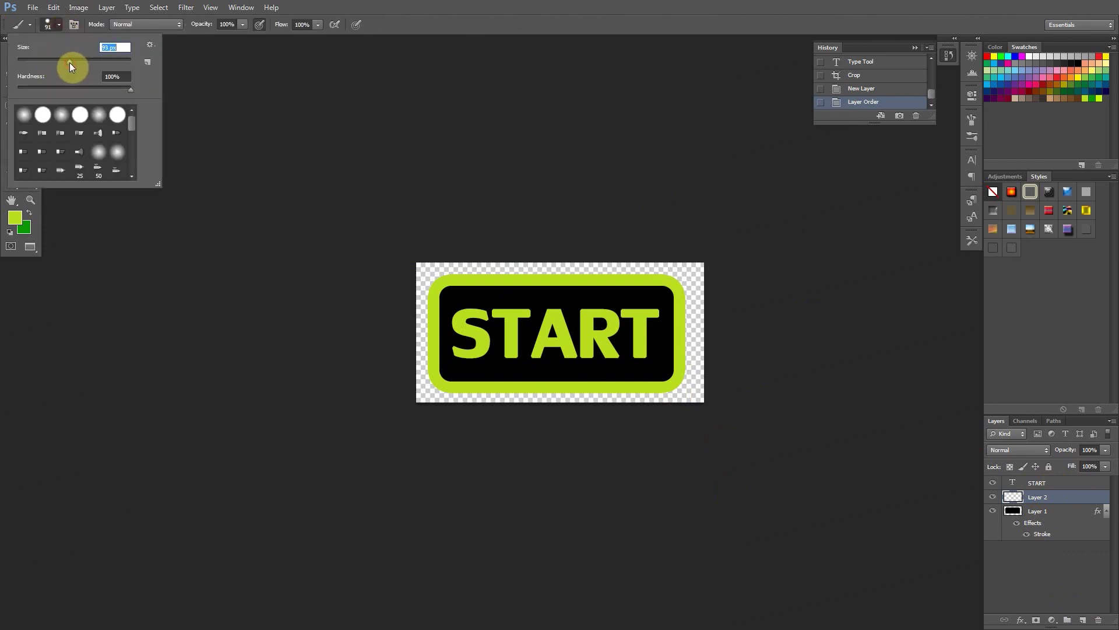
pyautogui.click(58, 26)
pyautogui.moveTo(492, 340)
pyautogui.mouseDown()
pyautogui.moveTo(457, 304)
pyautogui.moveTo(652, 305)
pyautogui.moveTo(655, 360)
pyautogui.moveTo(459, 362)
pyautogui.moveTo(454, 331)
pyautogui.moveTo(461, 361)
pyautogui.moveTo(471, 328)
pyautogui.moveTo(632, 325)
pyautogui.mouseUp()
pyautogui.hotkey('ctrl', 'z')
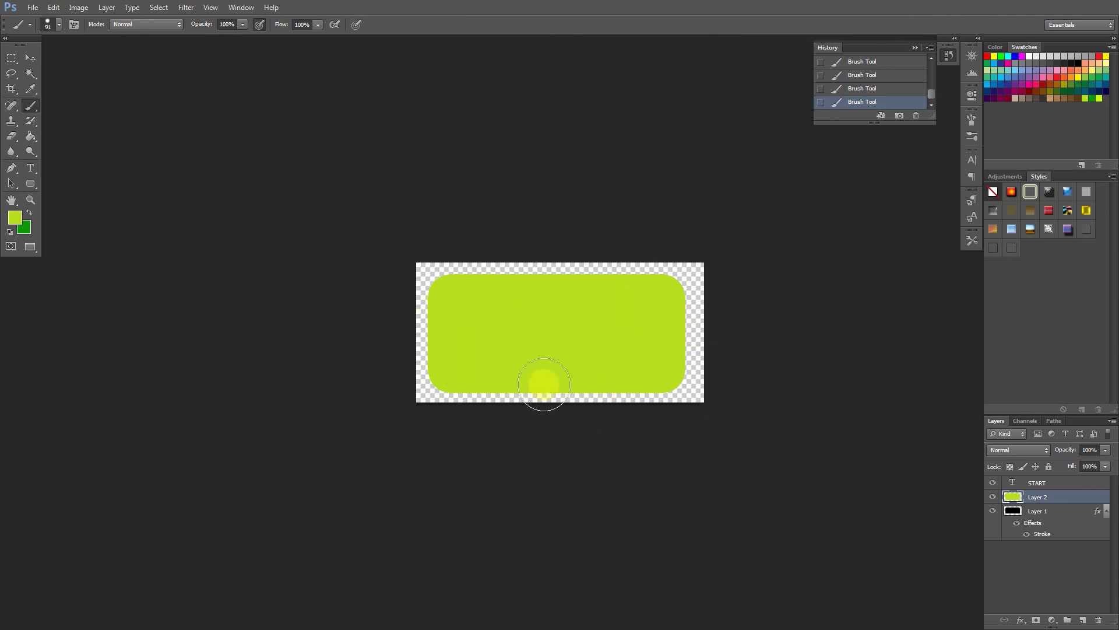
# Step: Select all the START lettering and recolour it black
pyautogui.click(35, 167)
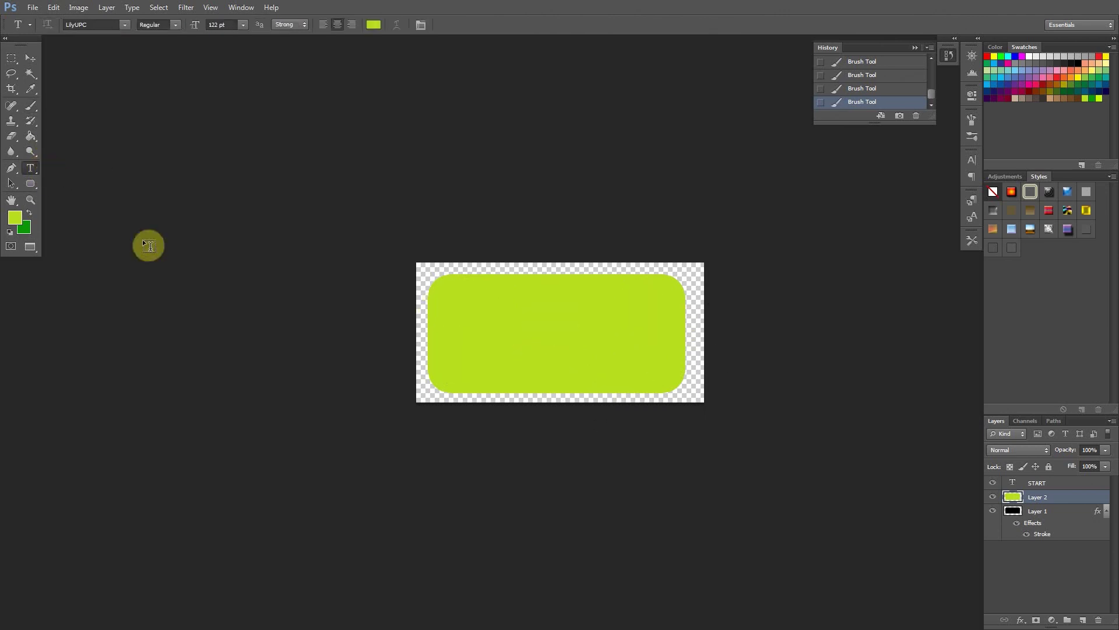
pyautogui.click(543, 324)
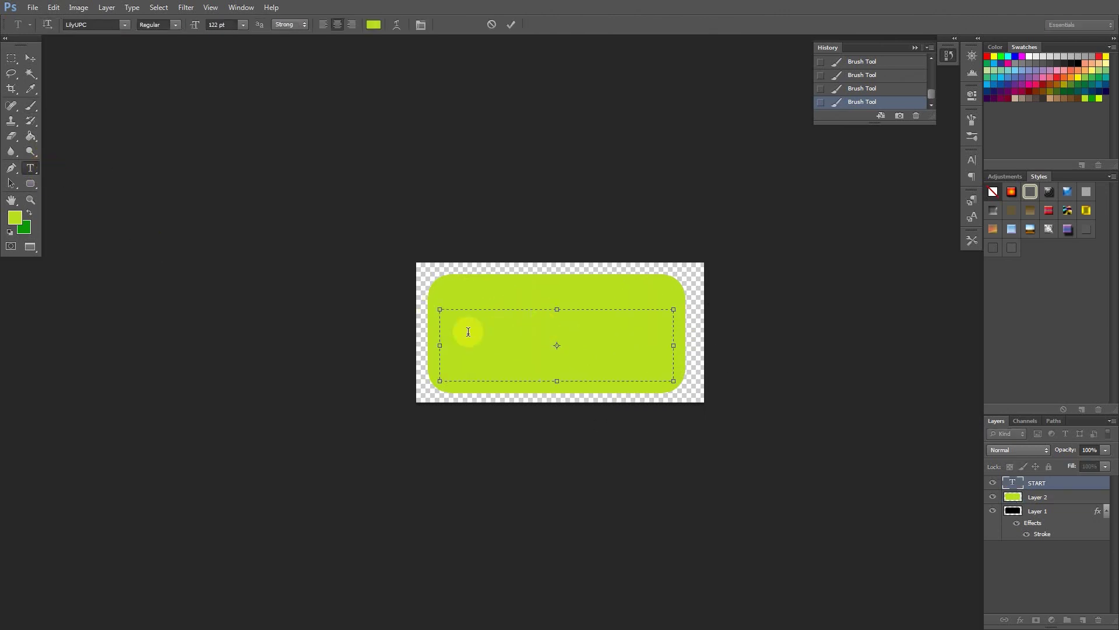
pyautogui.doubleClick(659, 339)
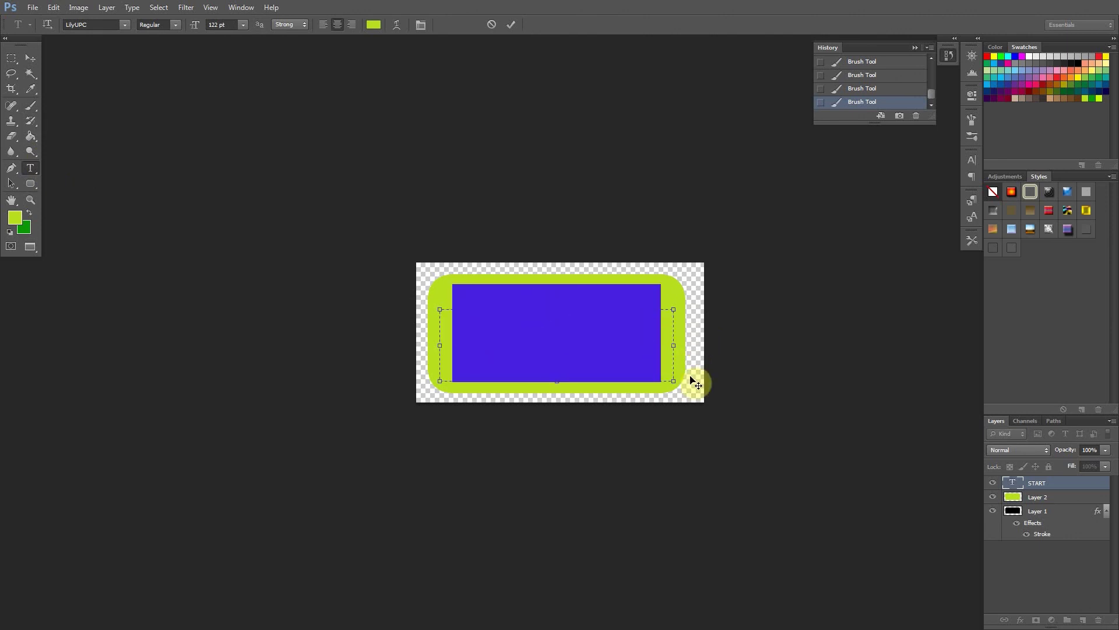
pyautogui.click(1078, 63)
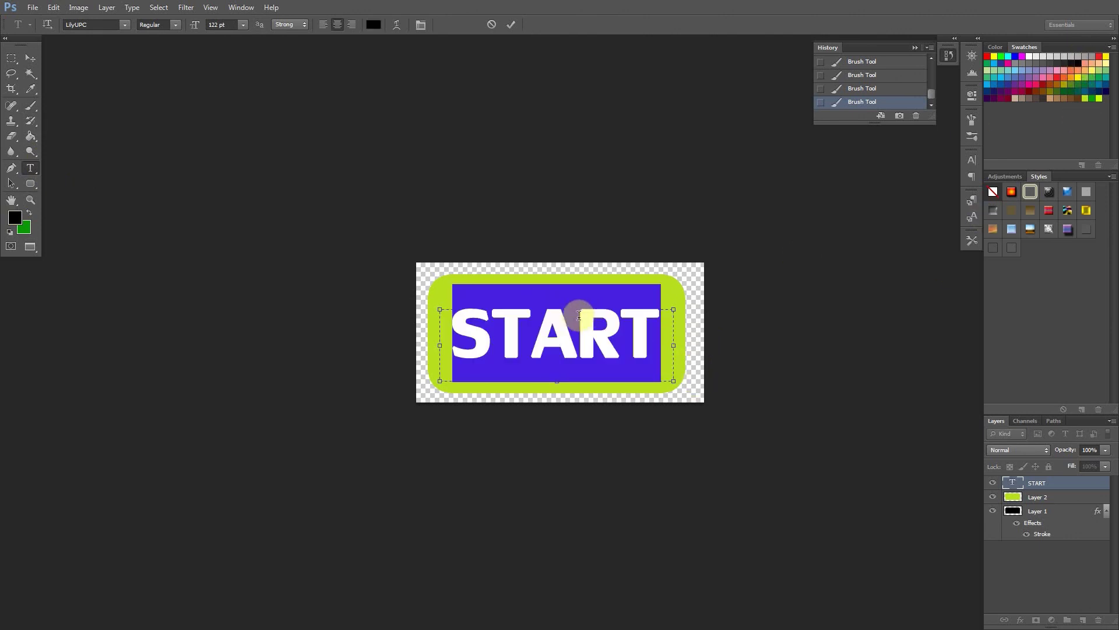
pyautogui.click(557, 385)
pyautogui.click(11, 57)
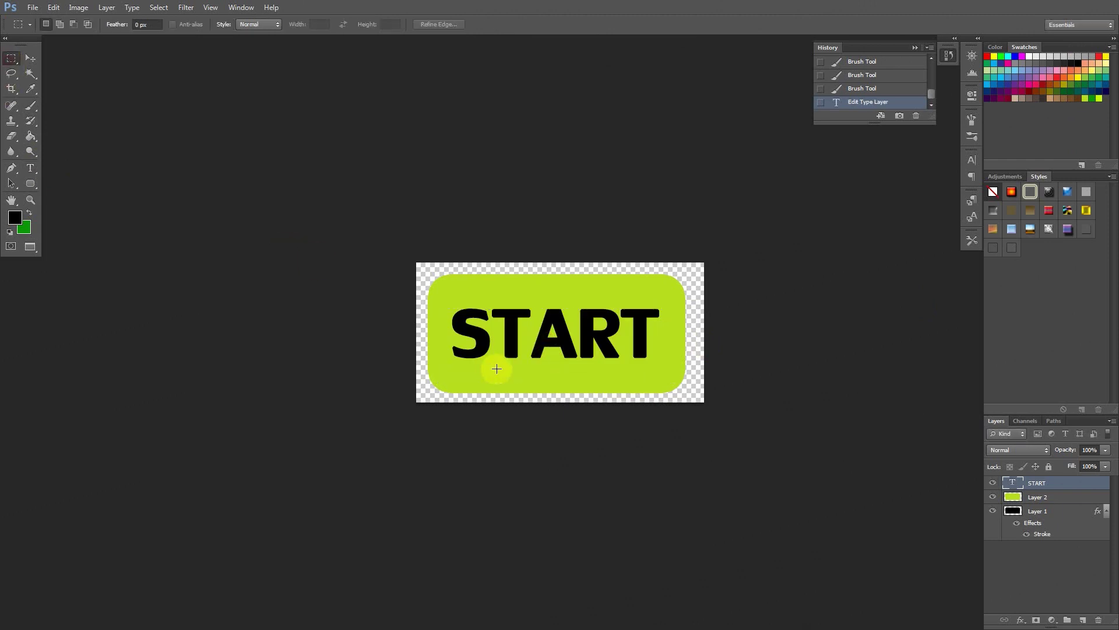
# Step: Export the lime button through Save for Web as start-1.png
pyautogui.click(25, 10)
pyautogui.click(68, 170)
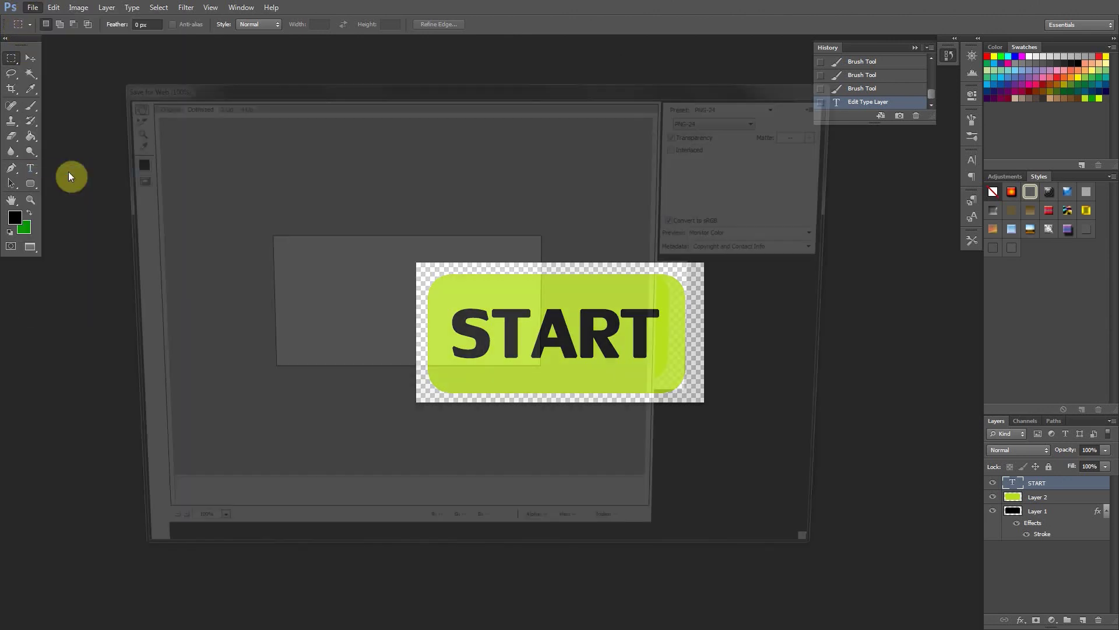
pyautogui.click(650, 561)
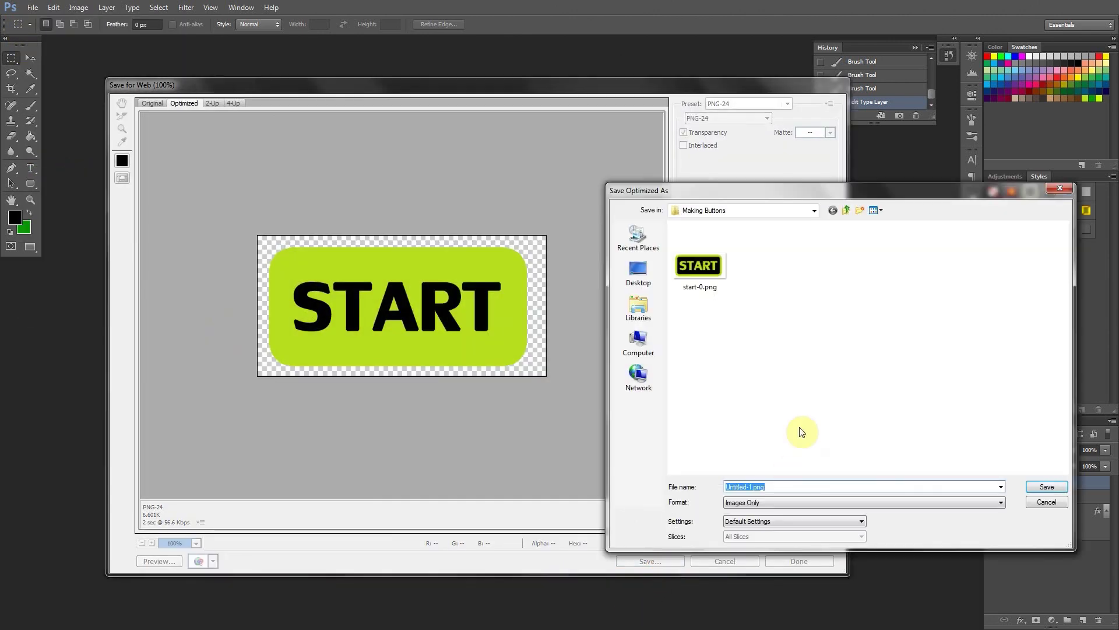
pyautogui.write('start')
pyautogui.press('Return')
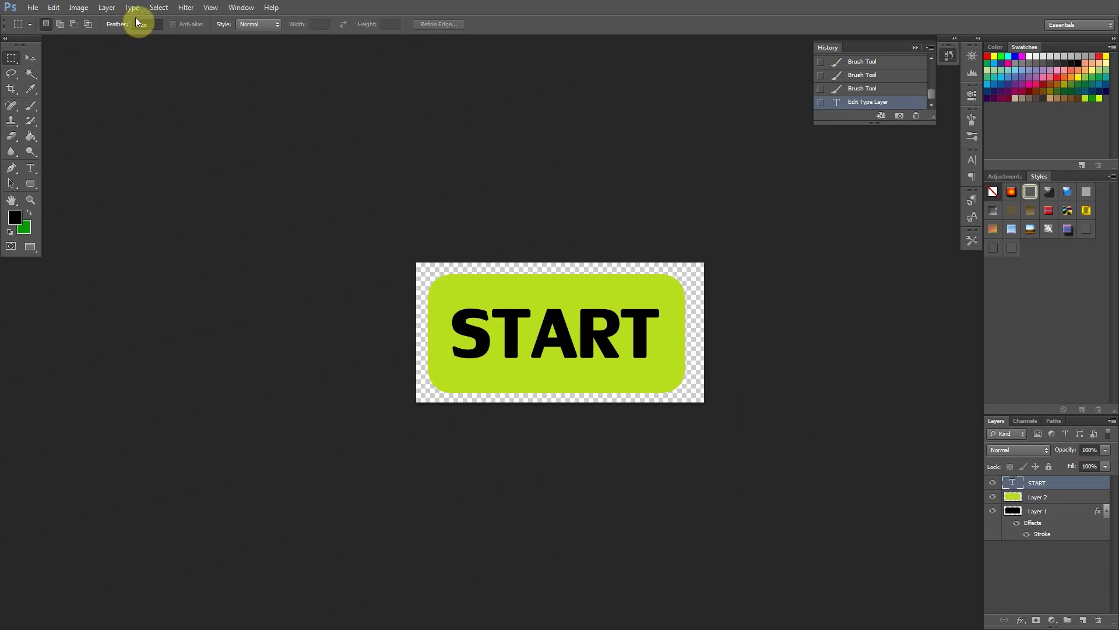
# Step: In Save As, browse to Desktop > SlasherXGAMES > TECH > Photoshop > Making Buttons
pyautogui.click(33, 8)
pyautogui.click(41, 149)
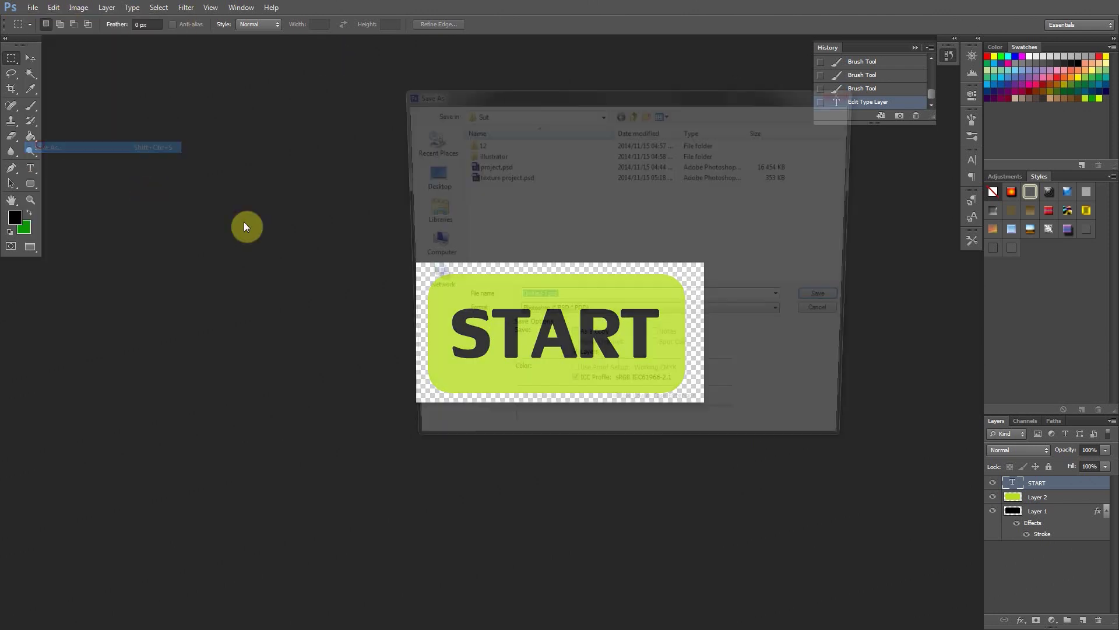
pyautogui.click(600, 112)
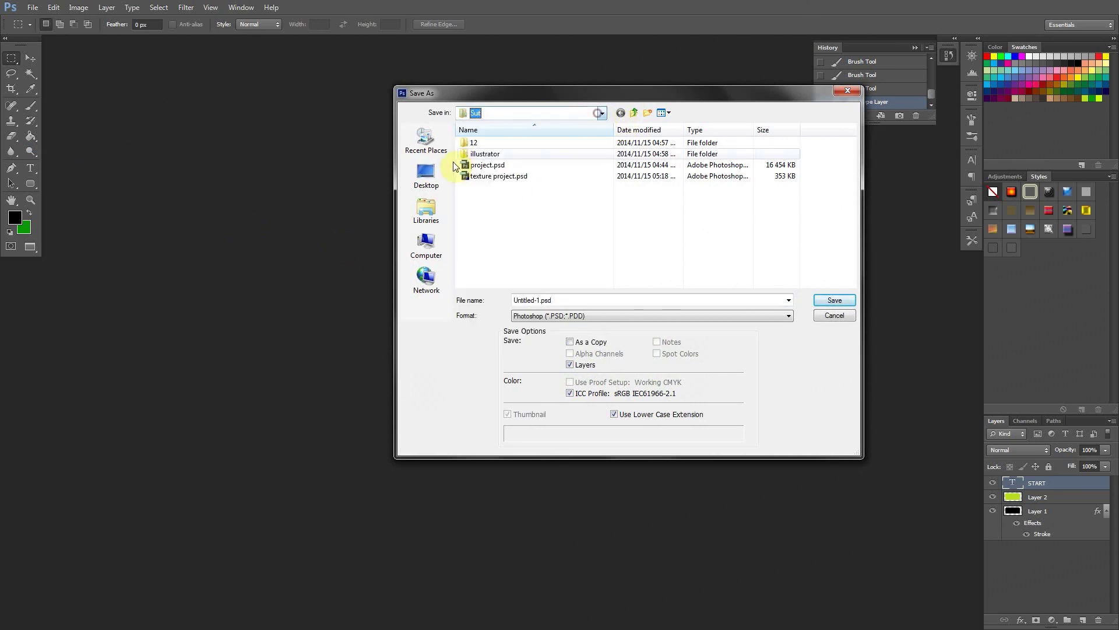
pyautogui.click(426, 174)
pyautogui.click(608, 239)
pyautogui.doubleClick(607, 239)
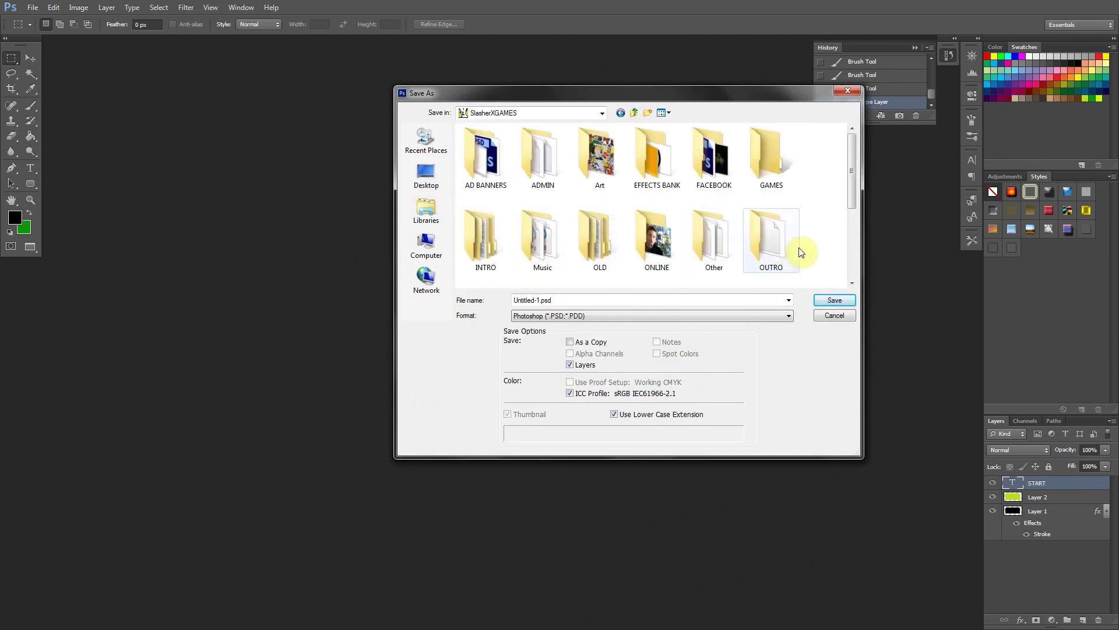
pyautogui.scroll(-1, 799, 249)
pyautogui.doubleClick(657, 169)
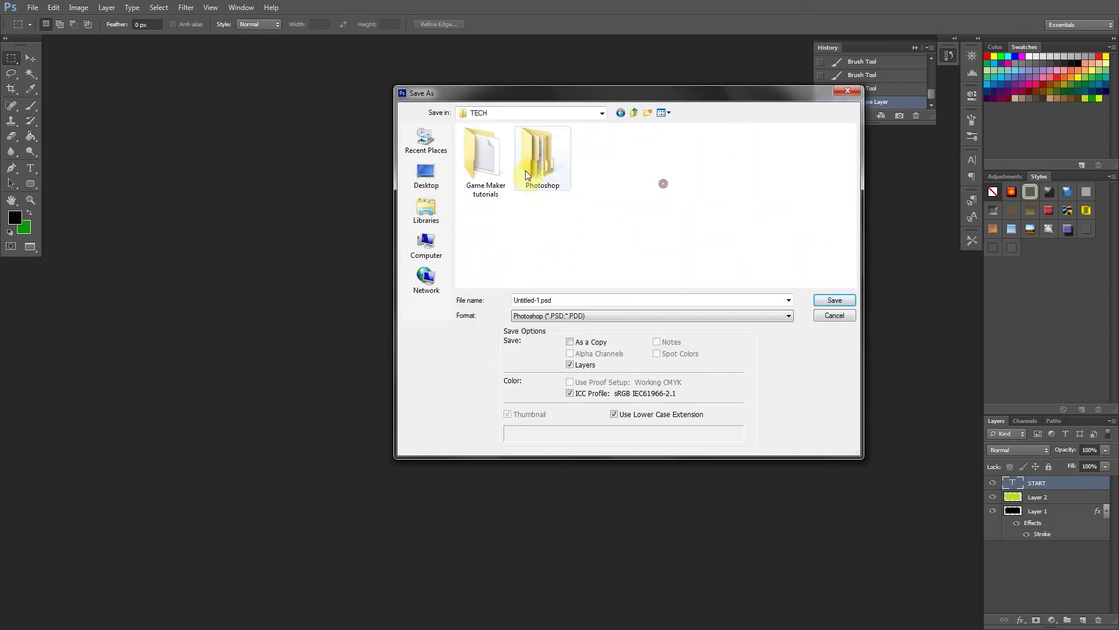
pyautogui.doubleClick(546, 156)
pyautogui.doubleClick(495, 166)
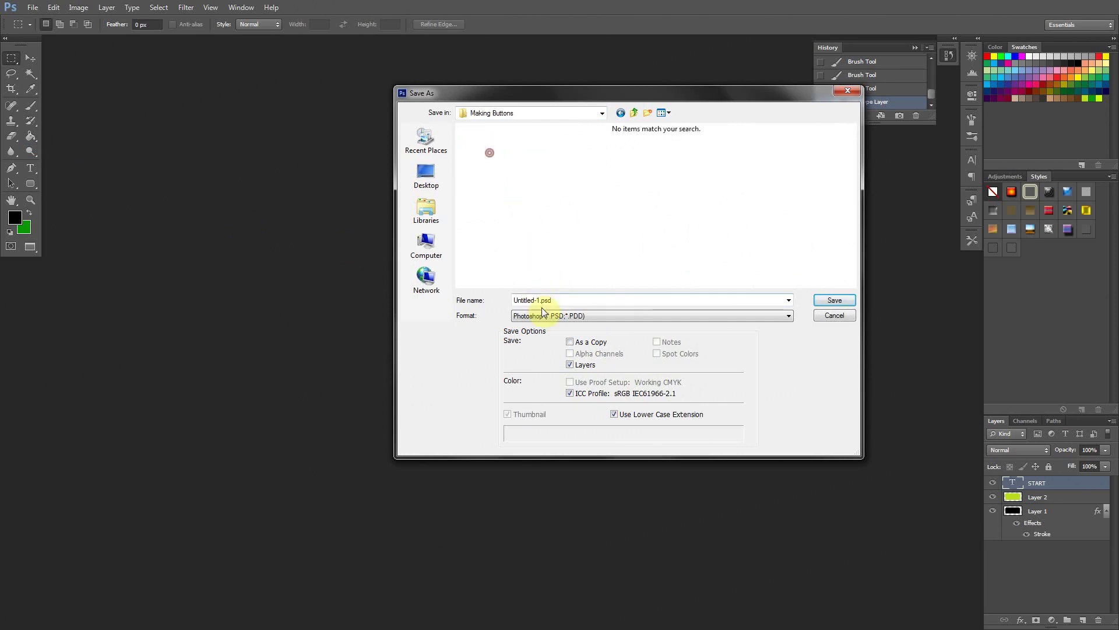
# Step: Name the layered project and save it as button.psd, accepting the format options
pyautogui.moveTo(538, 300); pyautogui.dragTo(513, 300)
pyautogui.write('Start')
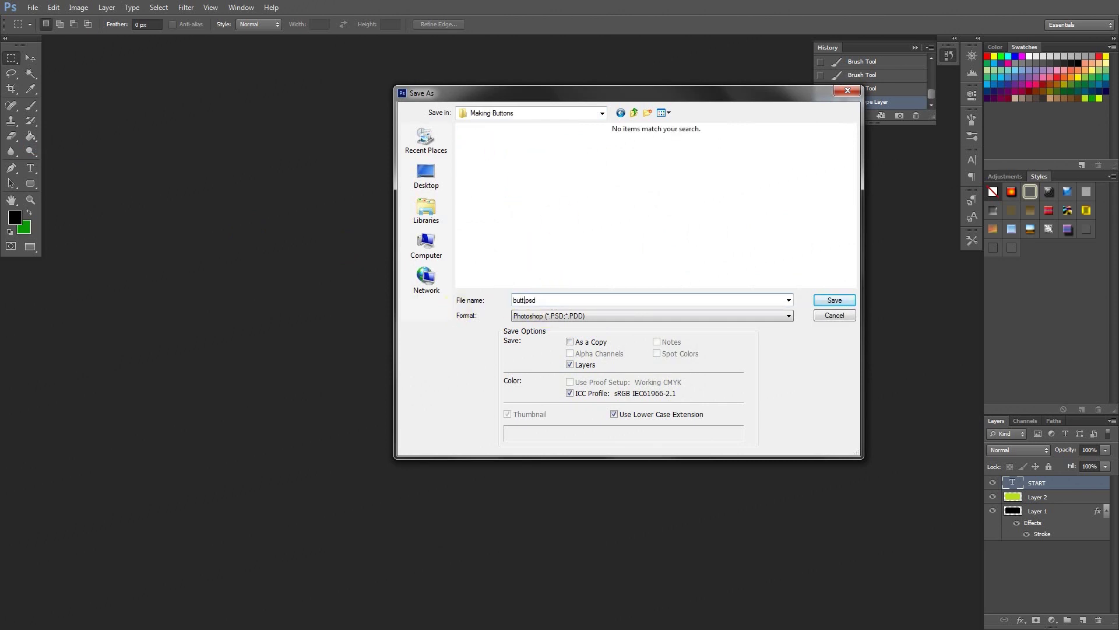
pyautogui.press('Return')
pyautogui.click(668, 194)
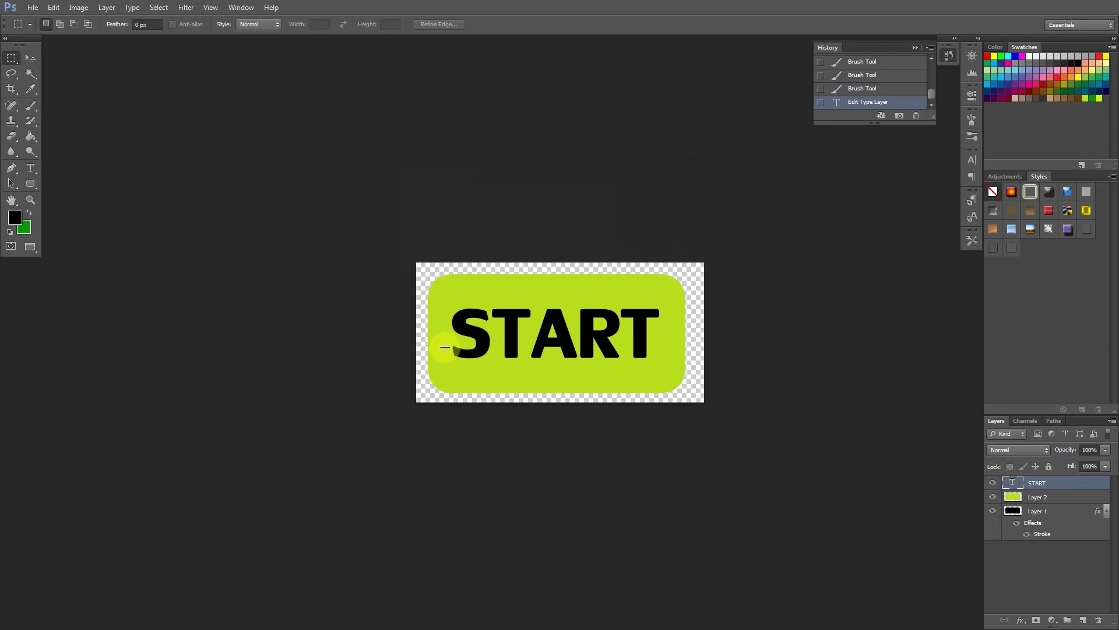
# Step: Switch to the Making Buttons folder window and open start-0.png
pyautogui.hotkey('alt', 'Tab')
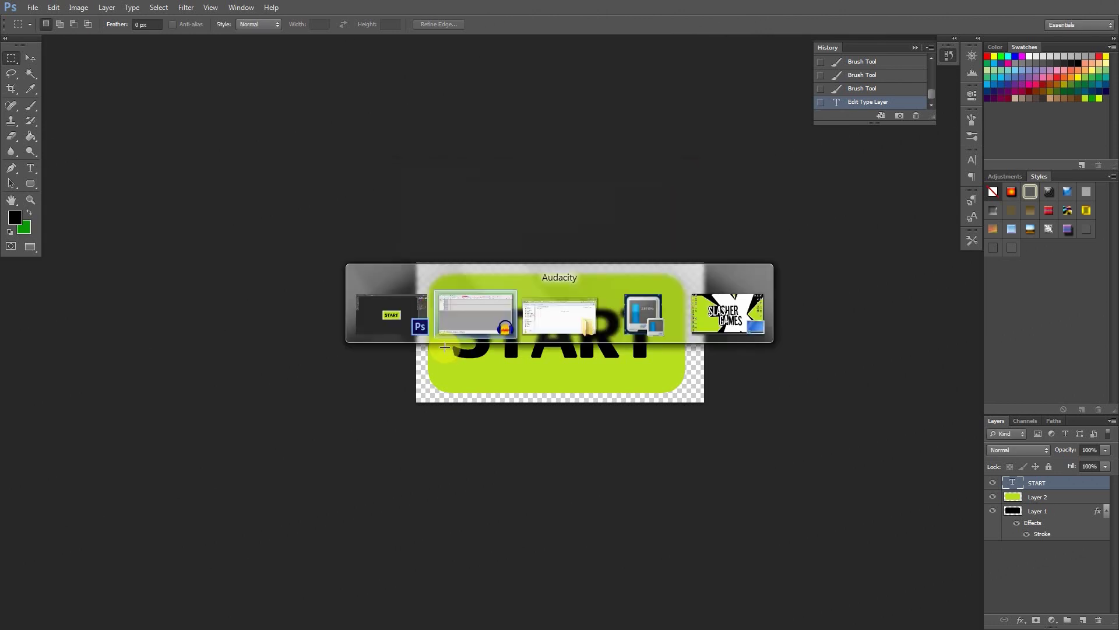
pyautogui.moveTo(724, 230); pyautogui.dragTo(515, 177)
pyautogui.click(547, 291)
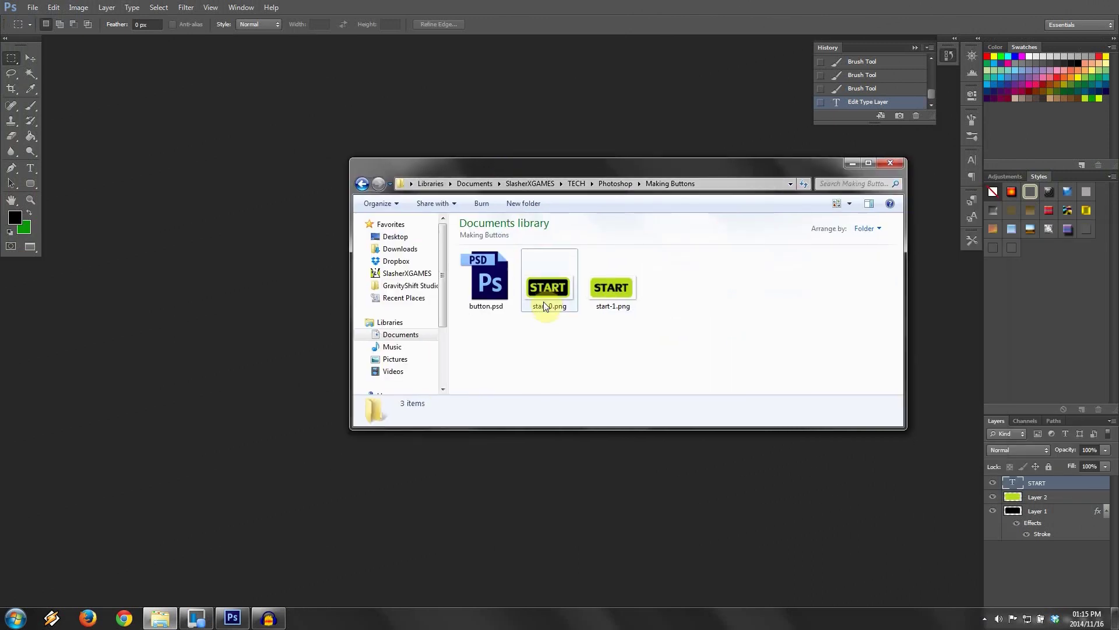
pyautogui.click(547, 288)
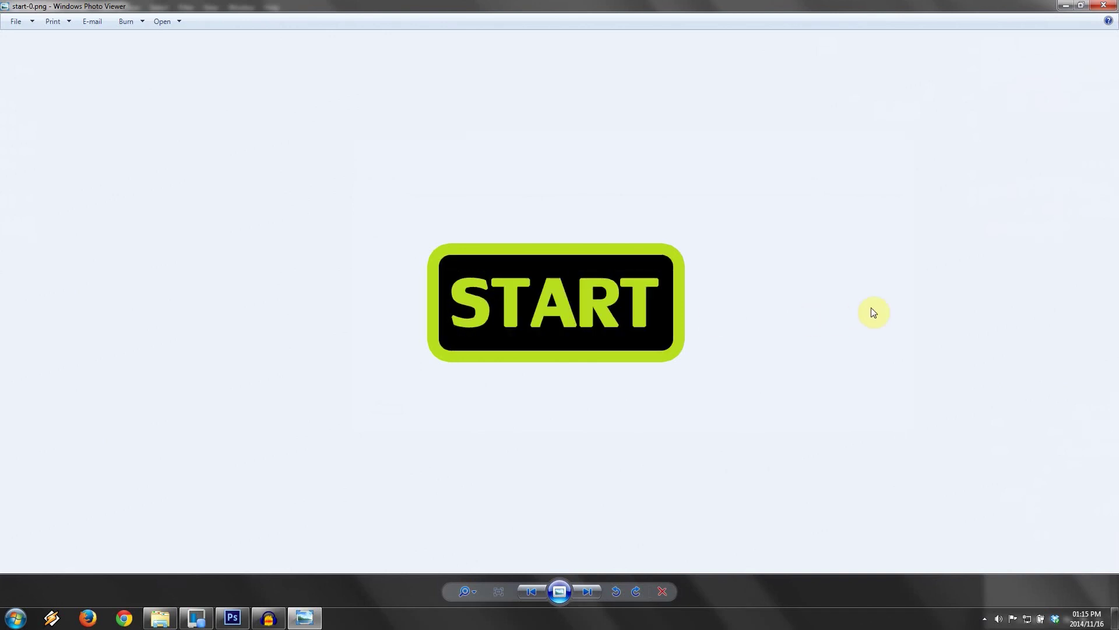
# Step: Flip back and forth between start-0.png and start-1.png in Windows Photo Viewer
pyautogui.press('Right')
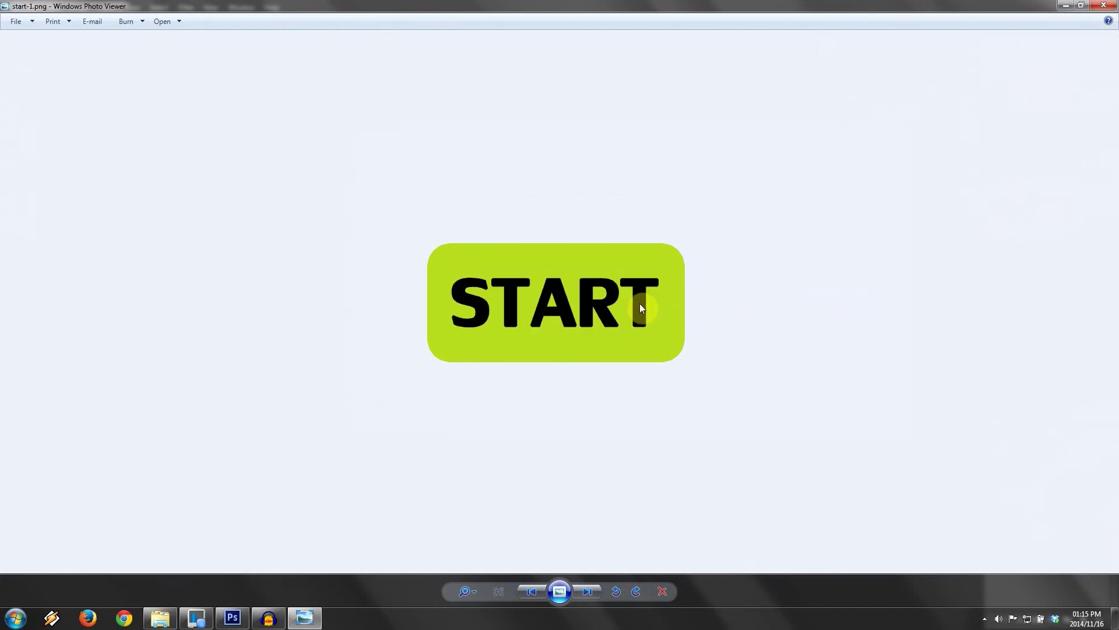
pyautogui.press('Left')
pyautogui.press('Right')
pyautogui.press('Left')
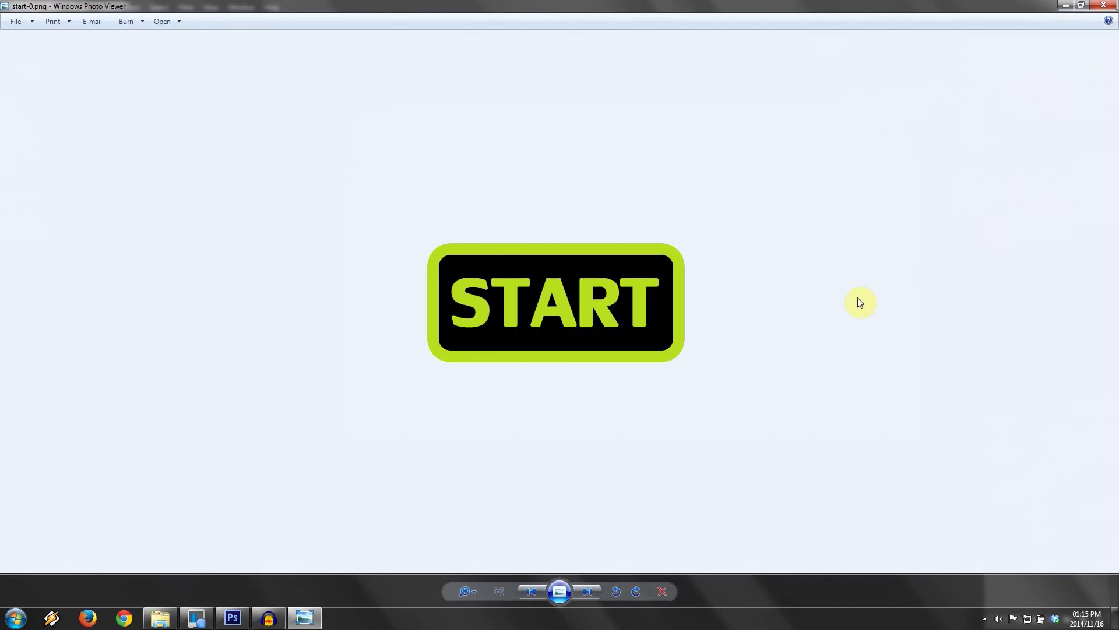
pyautogui.press('Right')
pyautogui.press('Left')
pyautogui.press('Right')
pyautogui.press('Left')
pyautogui.press('Right')
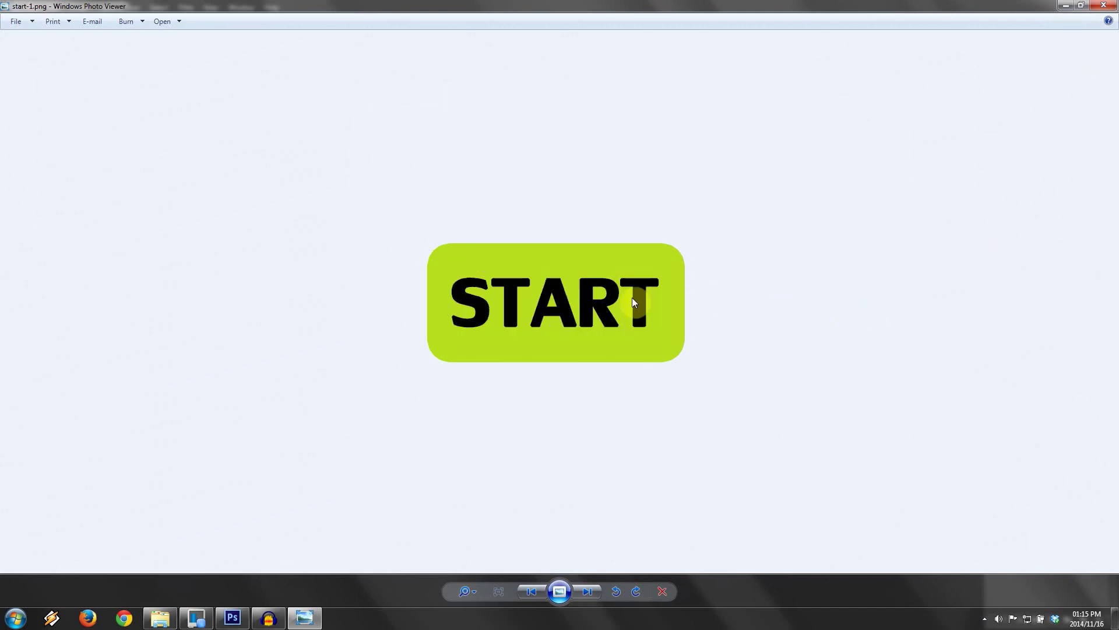
pyautogui.press('Left')
pyautogui.press('Right')
pyautogui.press('Left')
pyautogui.press('Right')
pyautogui.press('Left')
pyautogui.press('Right')
pyautogui.press('Left')
pyautogui.press('Right')
# Step: Add a new bottom layer in Photoshop and paint-bucket fill it black
pyautogui.hotkey('alt', 'Tab')
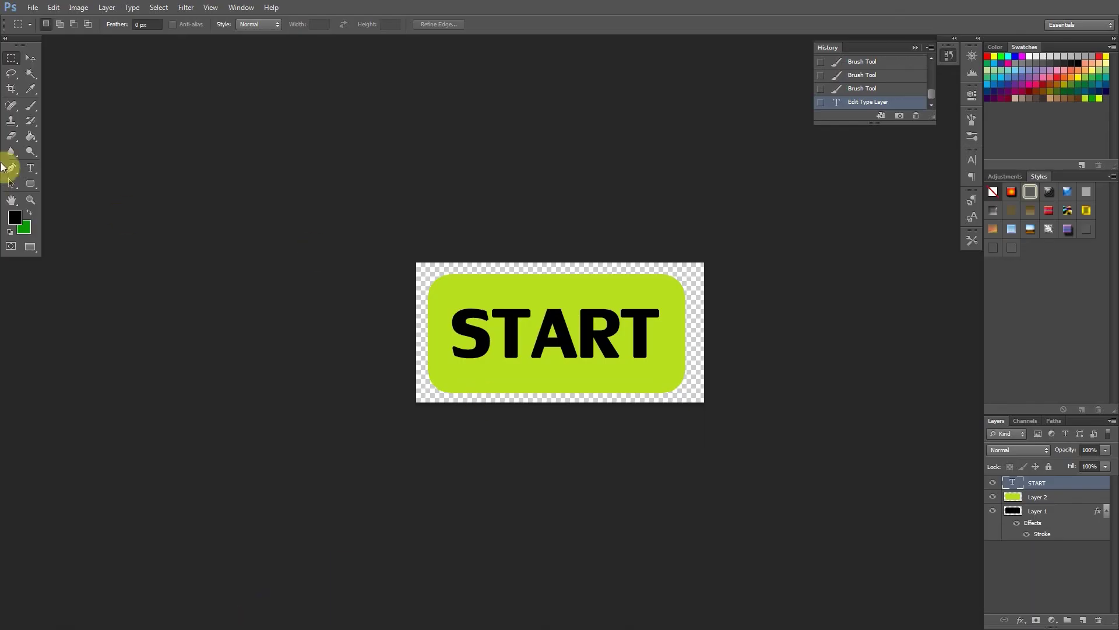
pyautogui.click(31, 136)
pyautogui.click(1083, 620)
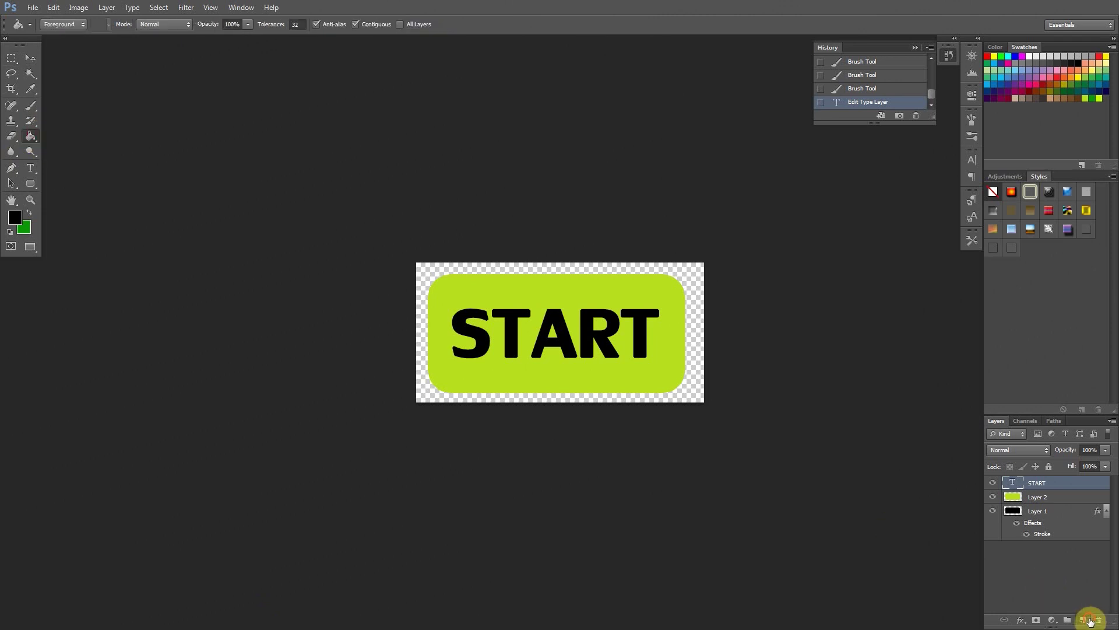
pyautogui.moveTo(1049, 496); pyautogui.dragTo(1051, 556)
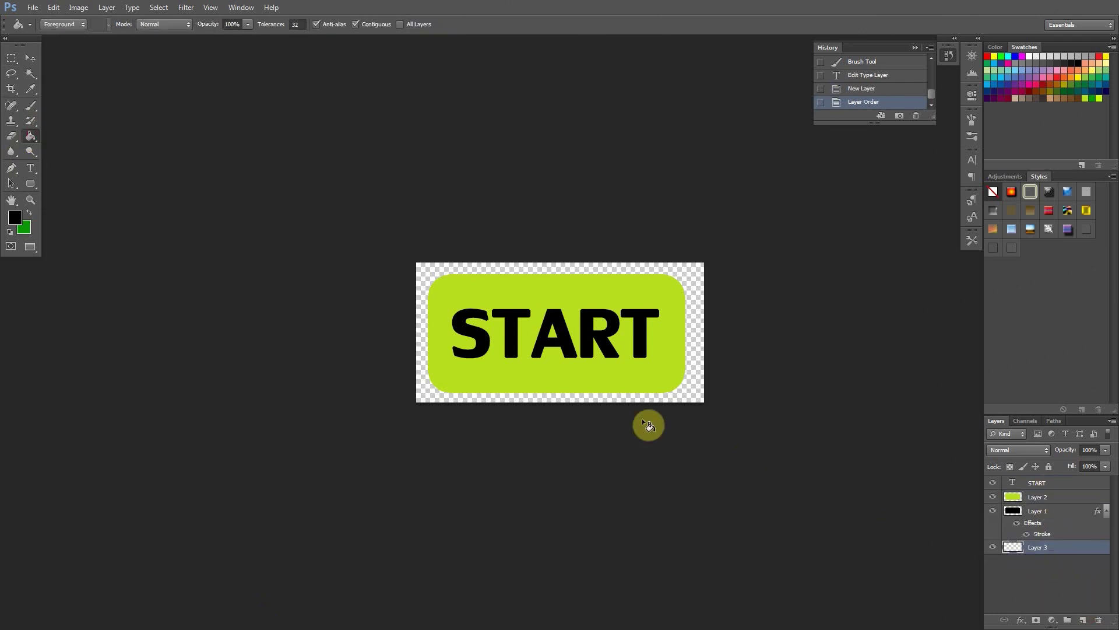
pyautogui.click(702, 354)
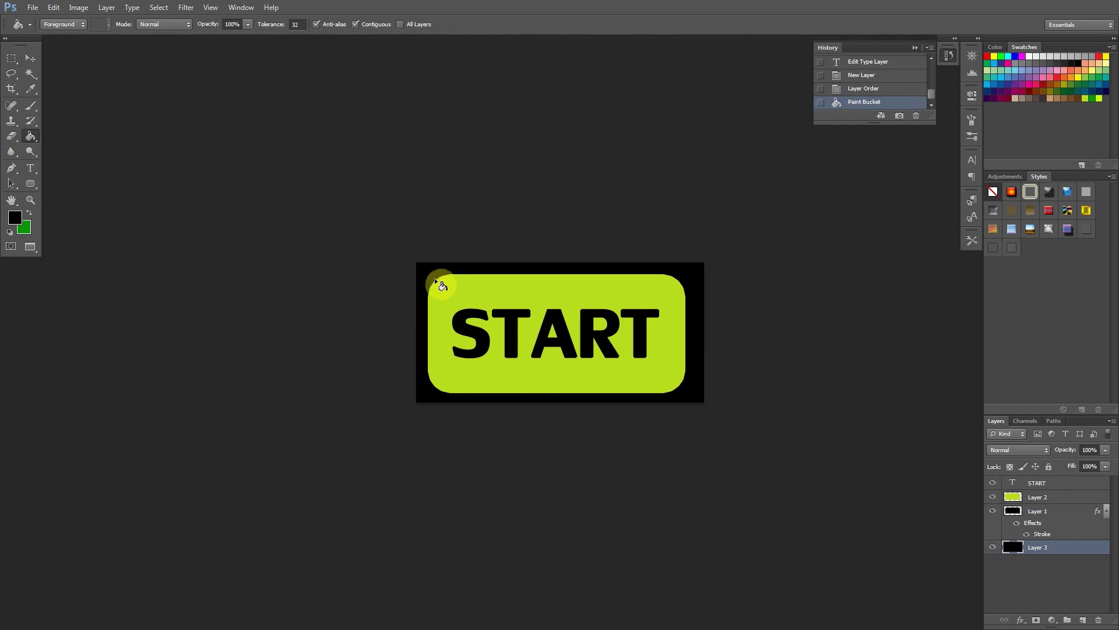